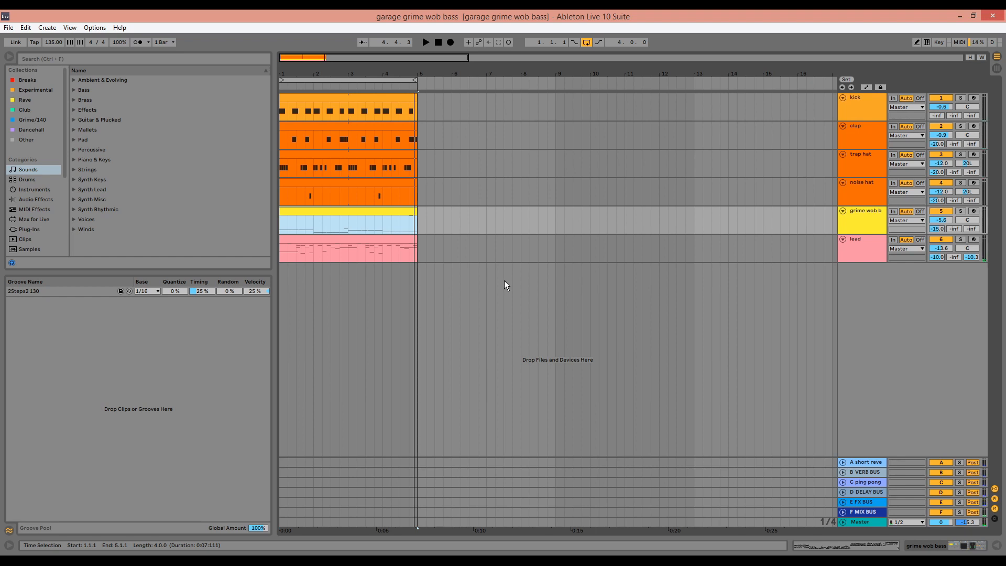
- Solo the existing grime wob bass track and play back its part of the four-bar loop
left_click(960, 211)
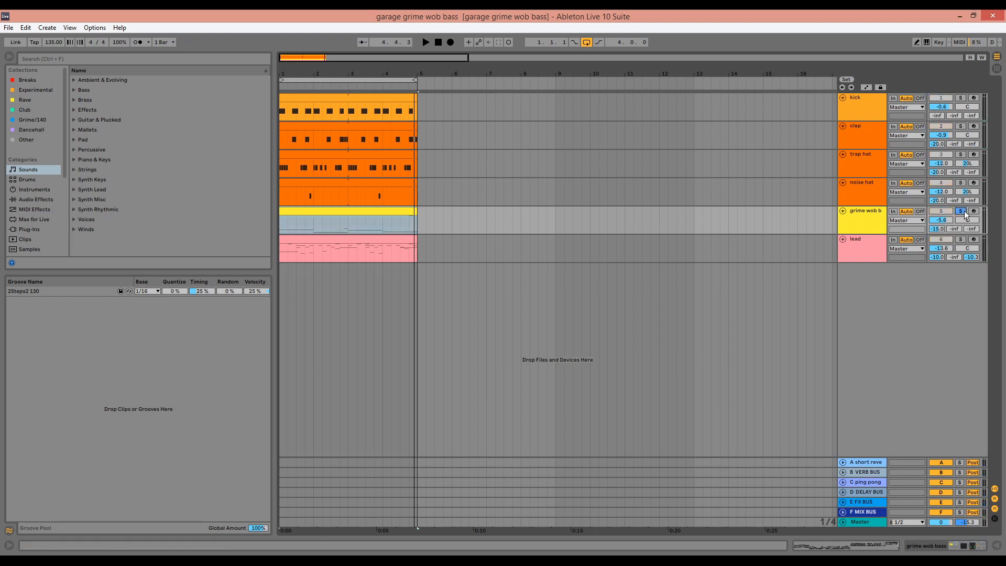
key("space")
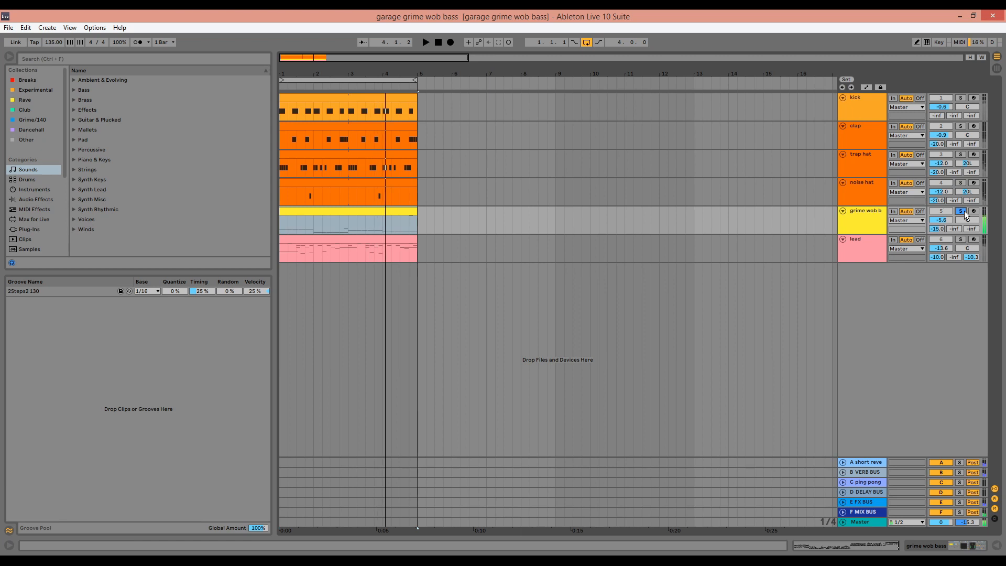
key("space")
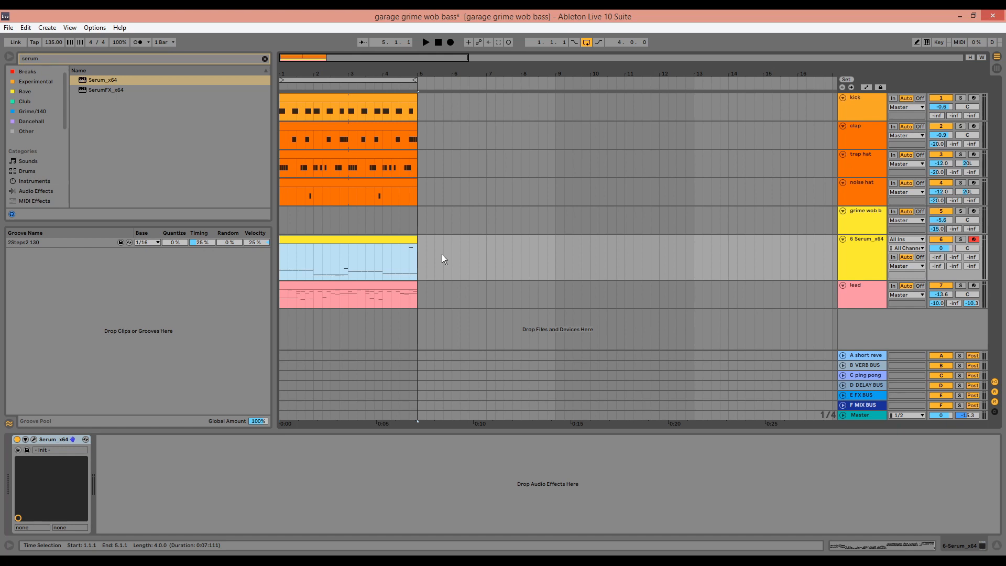
- Set the volume of the new Serum track to -6 dB
left_click(945, 248)
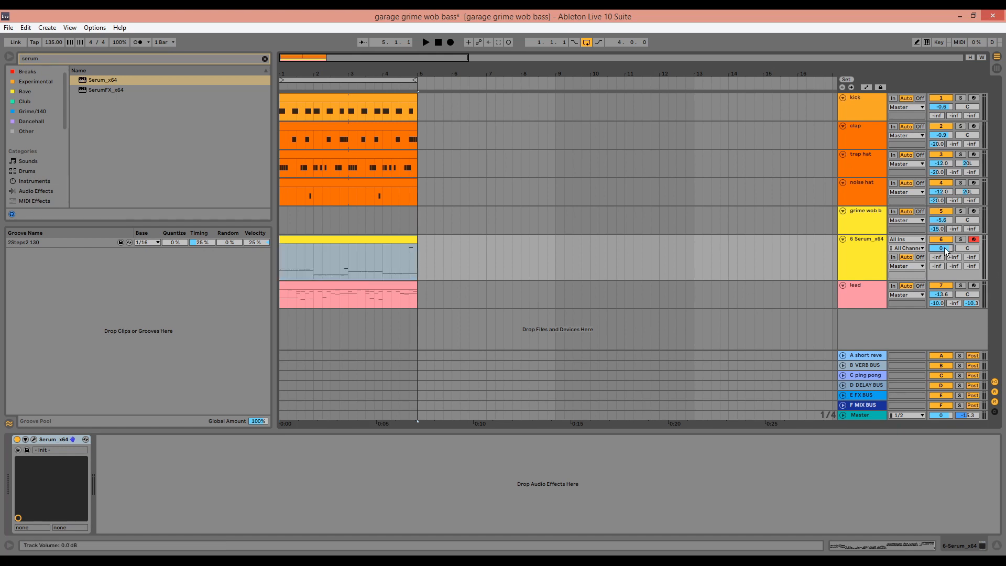
type("-1")
key("BackSpace")
key("BackSpace")
type("-6")
key("Return")
- Rename the Serum track as grime wob bass
left_click(850, 252)
key("ctrl+r")
type("g")
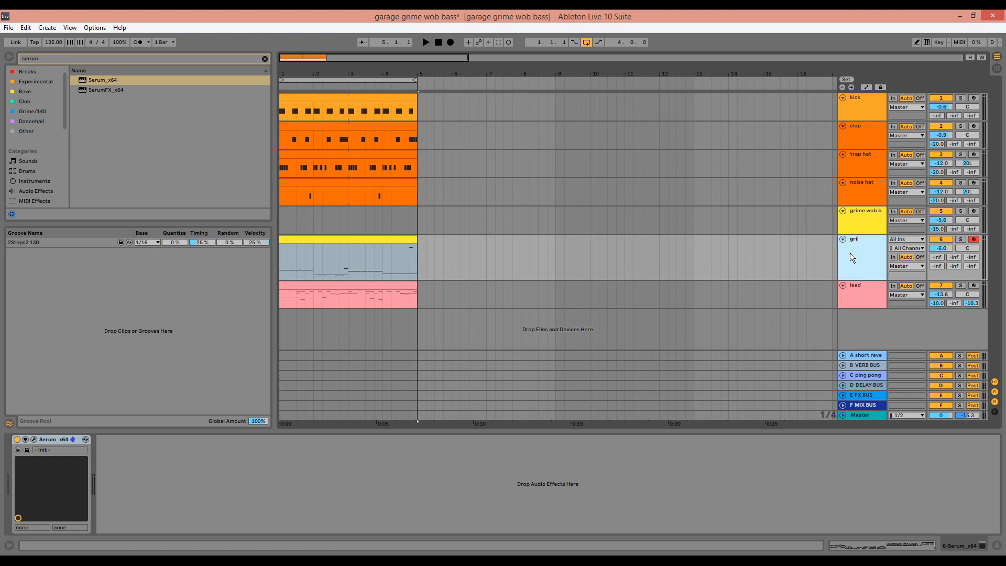
type("rime wob bass")
key("Return")
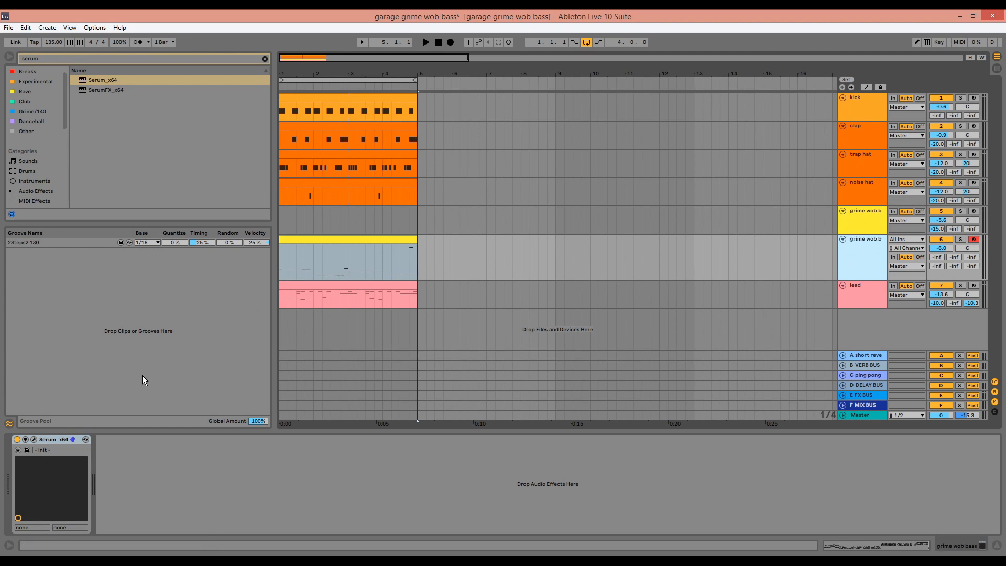
- Solo the new bass track and set Serum's oscillator A to the square wave of the Basic Shapes wavetable
left_click(34, 440)
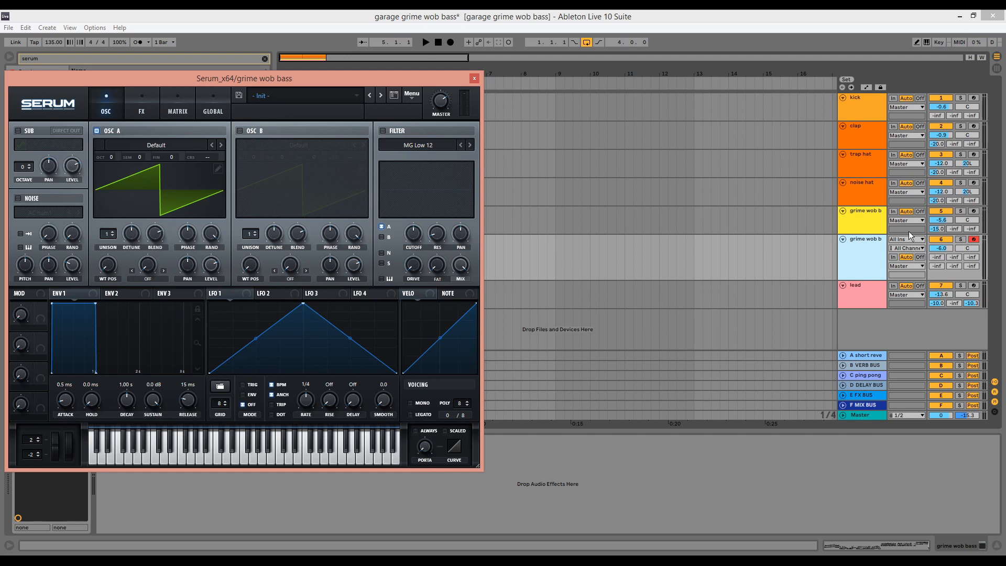
left_click(962, 241)
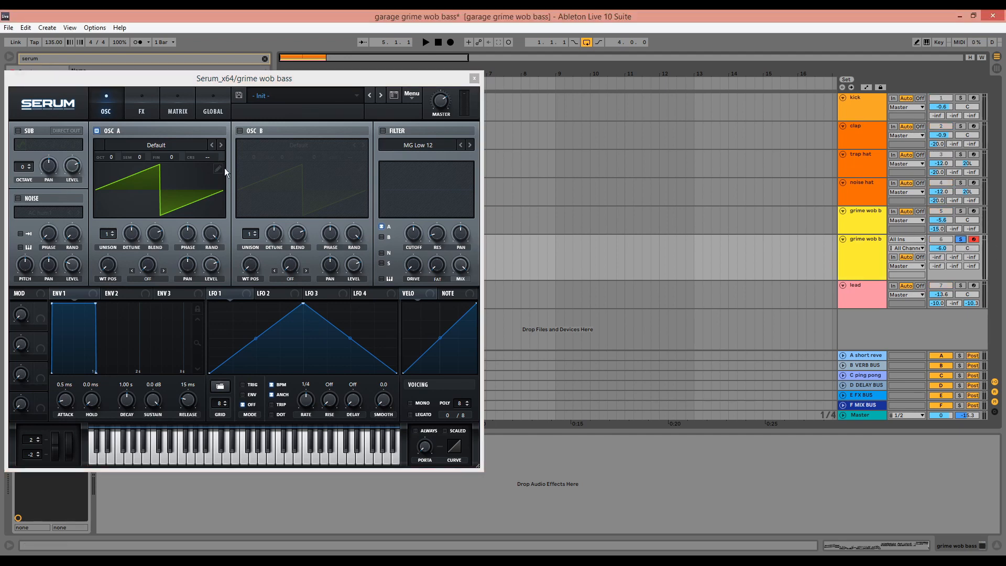
left_click(167, 145)
mouse_move(157, 157)
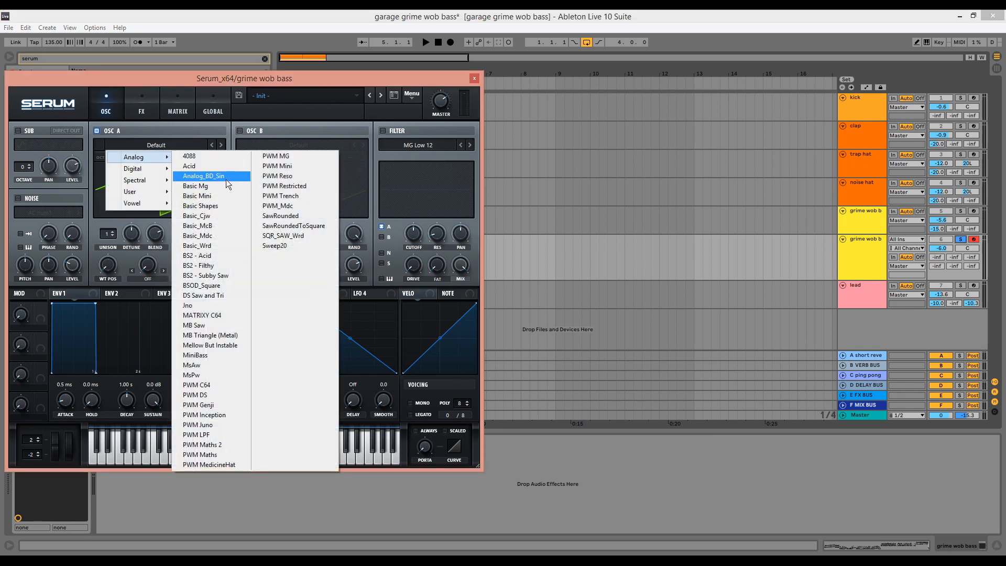
left_click(225, 209)
left_click_drag(105, 269, 120, 230)
key("space")
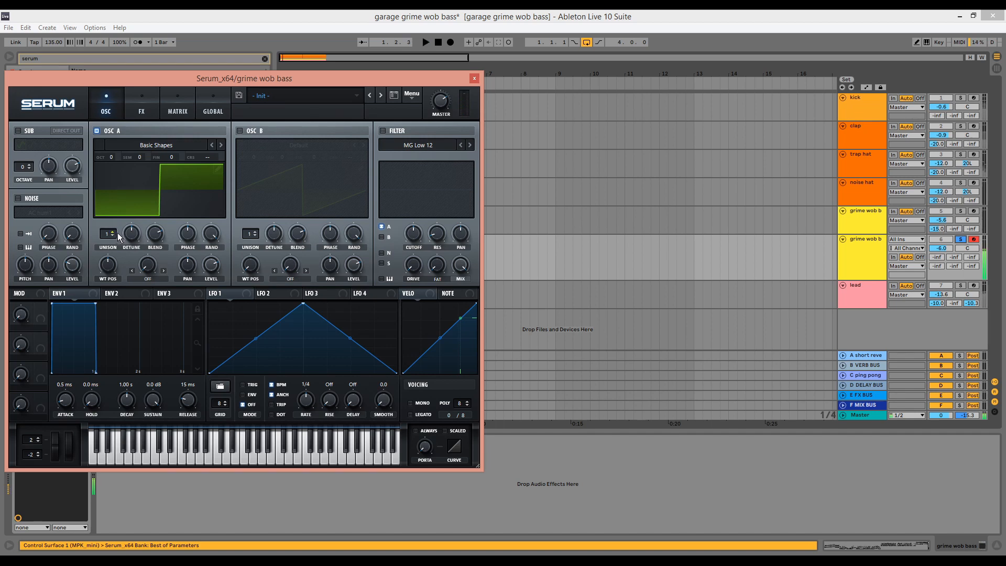
key("space")
- Set oscillator A's octave to -2 and its unison to 7 voices
left_click_drag(114, 157, 115, 187)
left_click(114, 232)
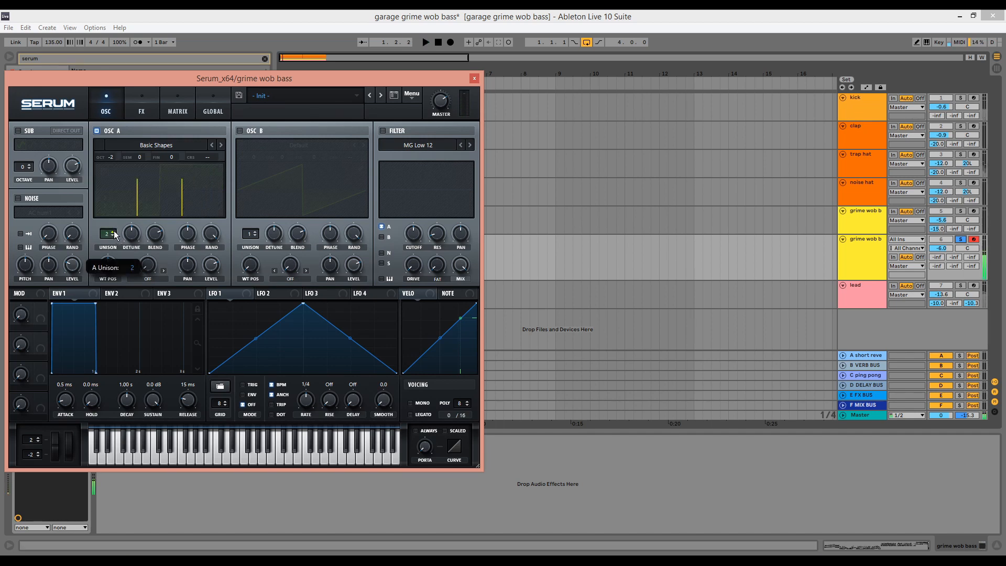
left_click_drag(114, 231, 124, 190)
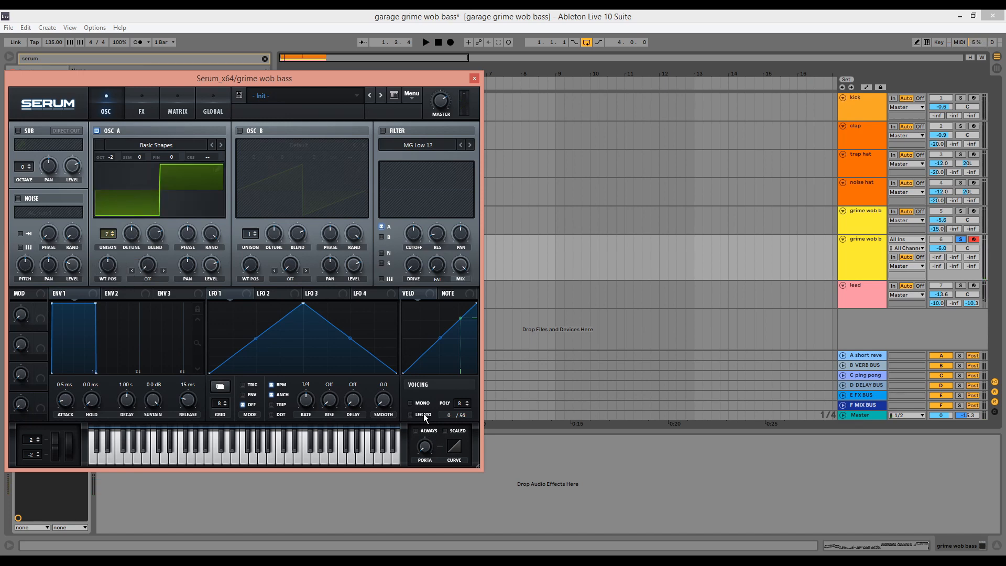
- Switch Serum to mono voicing and set the Envelope 1 attack to about 6.9 ms
left_click(411, 403)
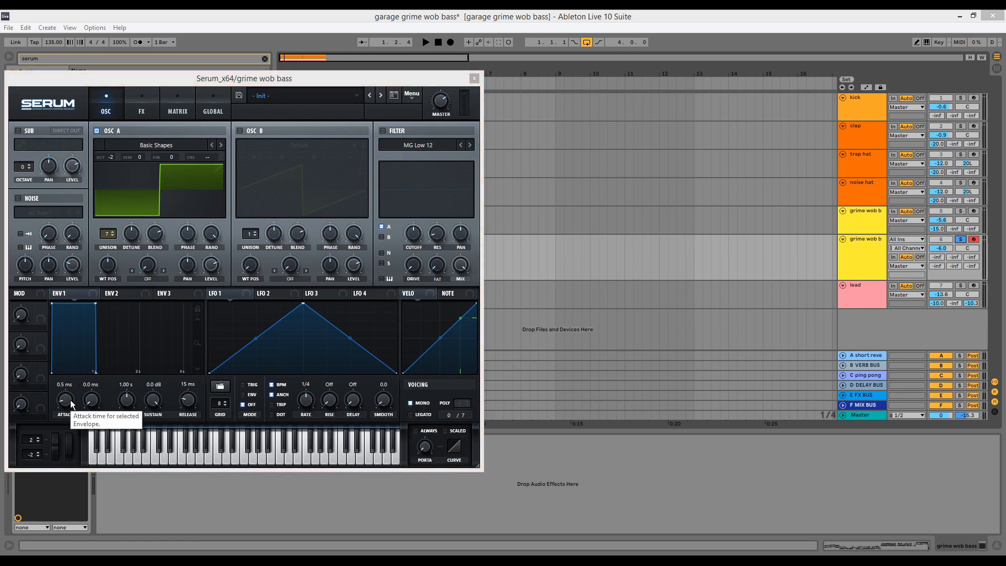
left_click_drag(70, 401, 73, 397)
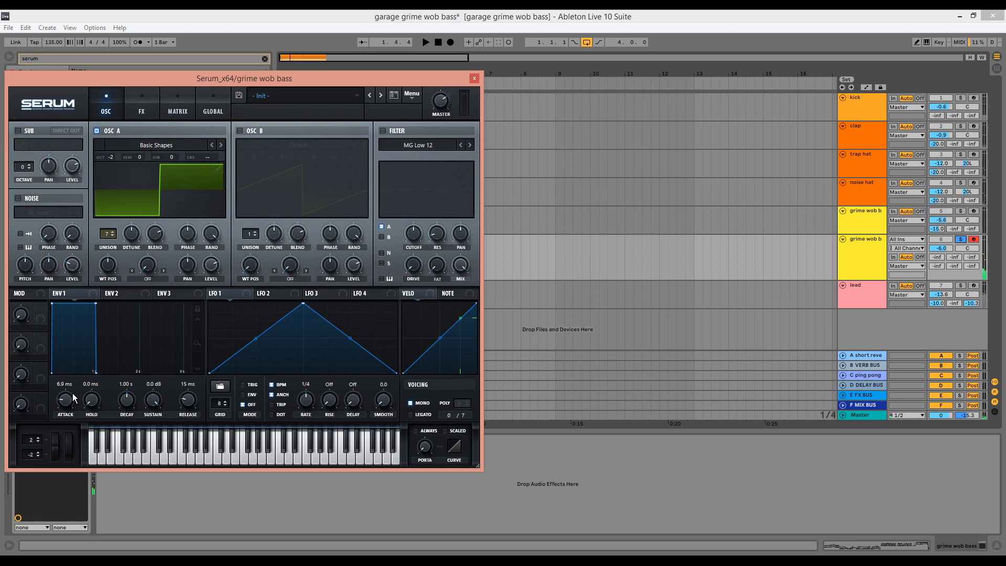
- Enable the MG Low 12 filter and raise its cutoff to about 1334 Hz and its resonance while auditioning the bass
left_click(383, 131)
key("space")
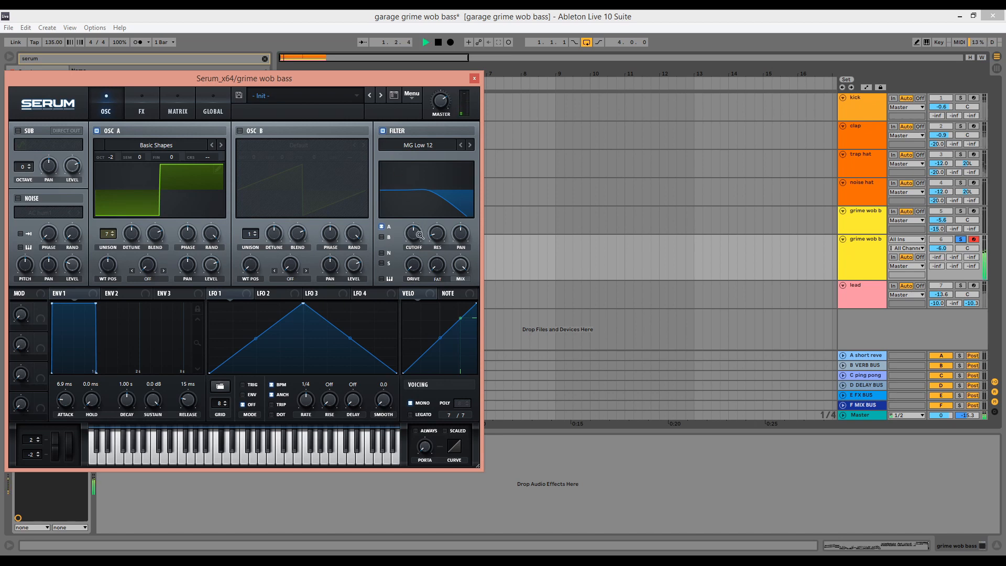
key("space")
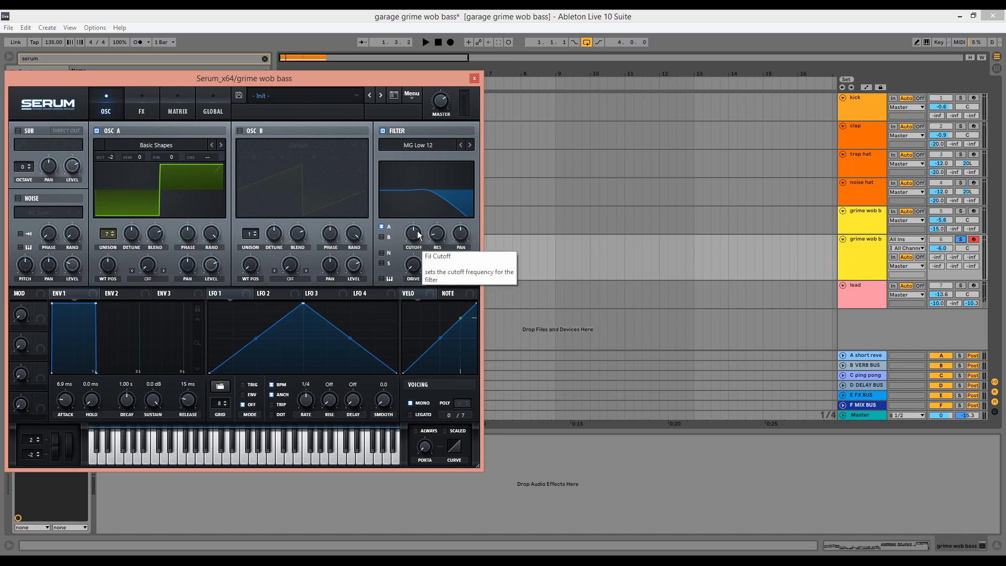
left_click(417, 230)
left_click_drag(417, 230, 440, 198)
key("space")
key("space")
key("space")
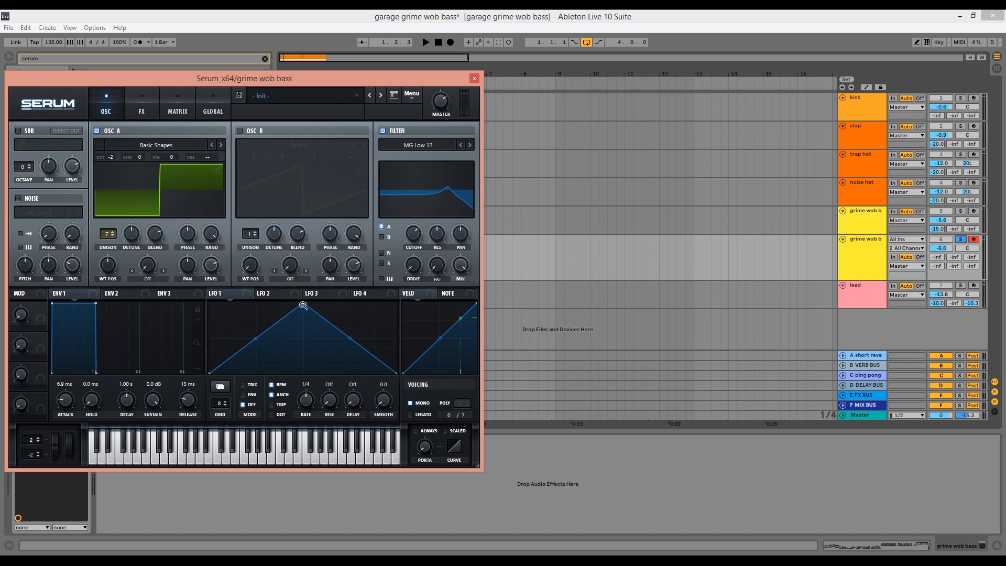
- Shape LFO 1 as a rising ramp in ENV mode and assign it to modulate the filter cutoff
left_click_drag(303, 304, 399, 296)
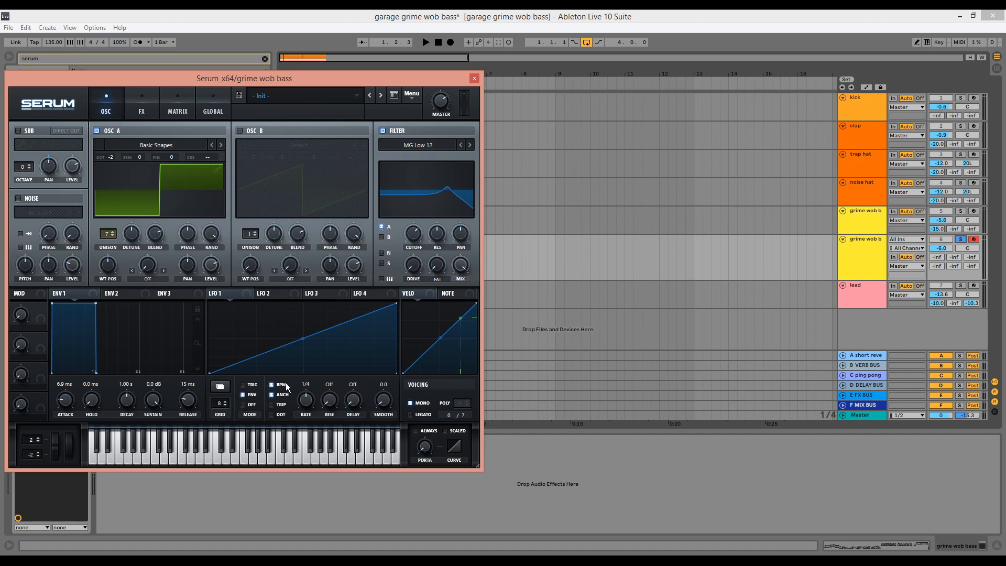
left_click_drag(211, 293, 410, 281)
key("space")
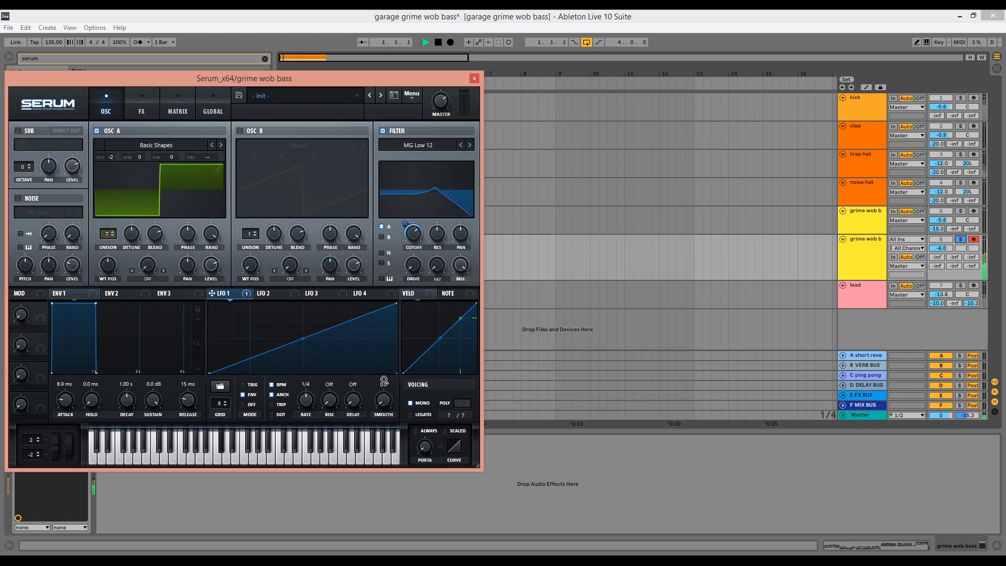
key("space")
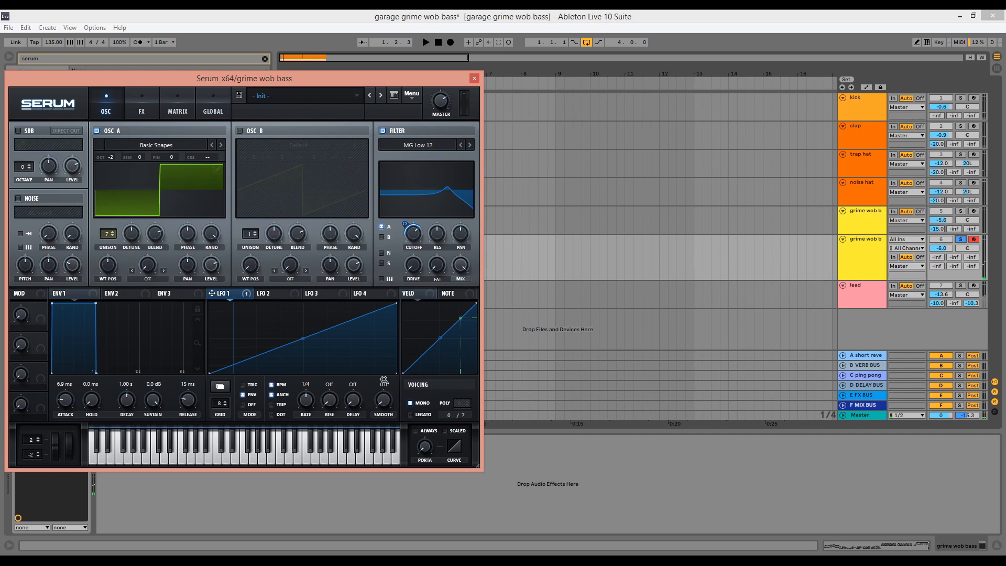
- Audition the bass line and adjust the LFO 1 modulation depth on the filter cutoff
key("space")
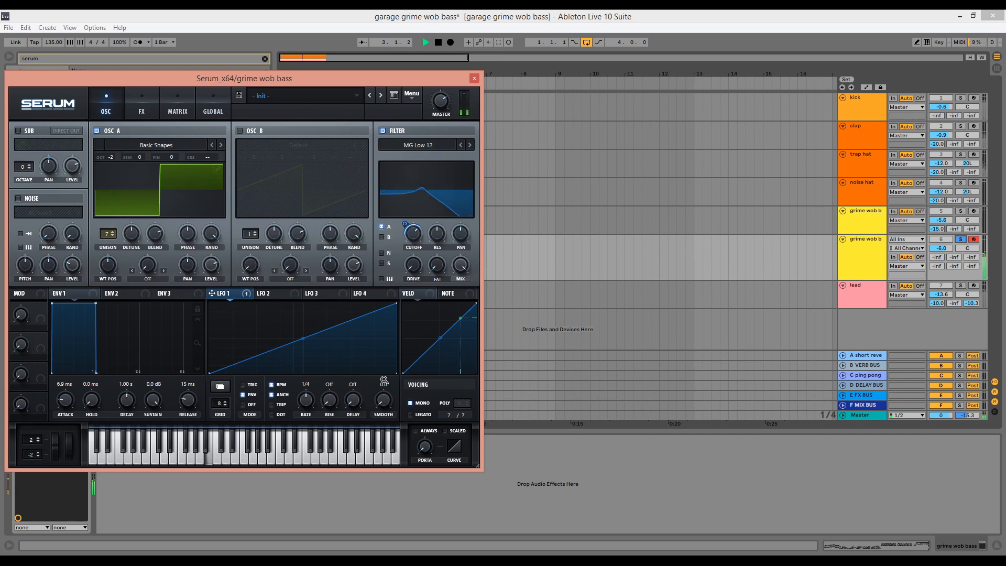
key("space")
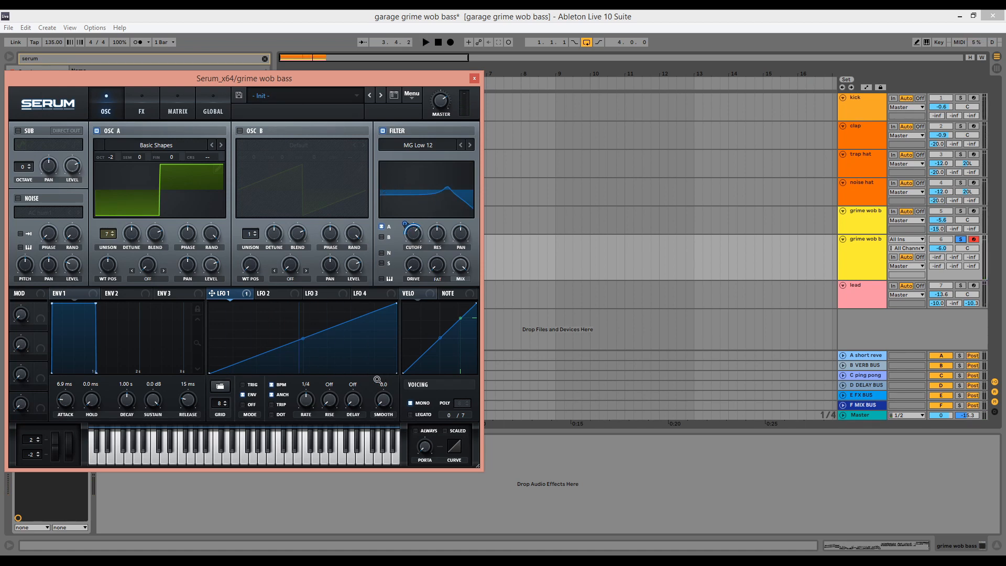
key("space")
mouse_move(408, 224)
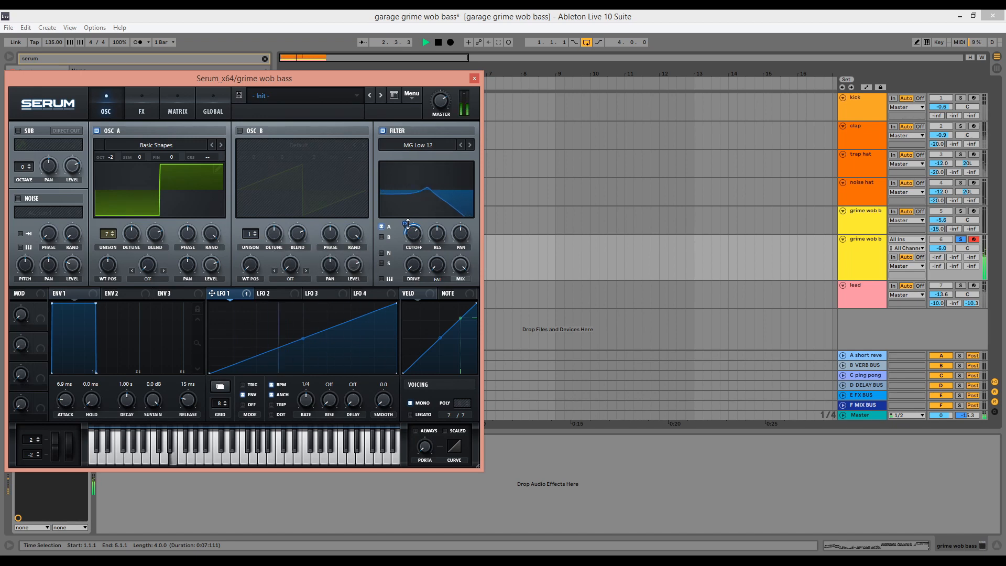
key("space")
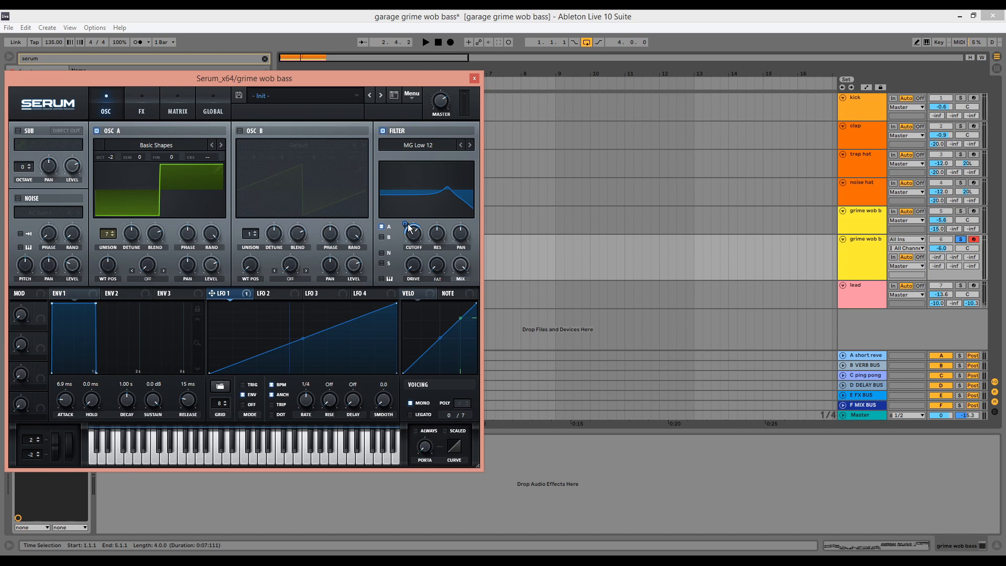
key("space")
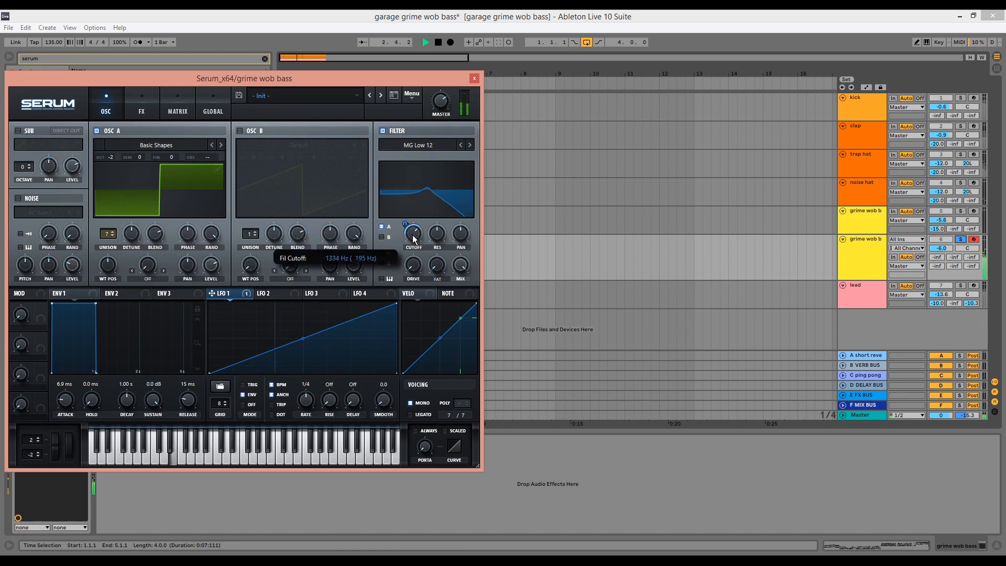
left_click_drag(406, 226, 407, 229)
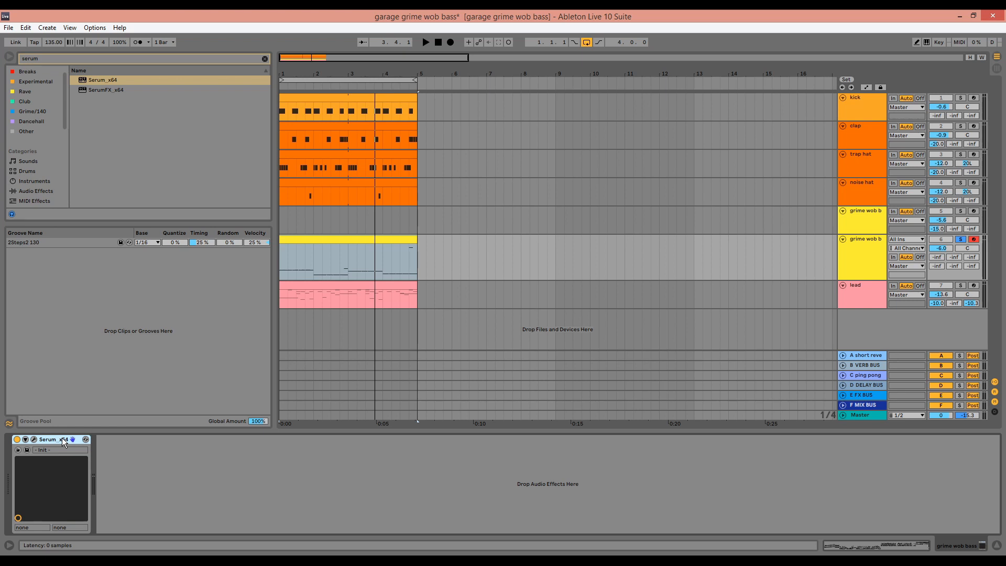
- Group Serum into an Instrument Rack and duplicate its chain
key("ctrl+g")
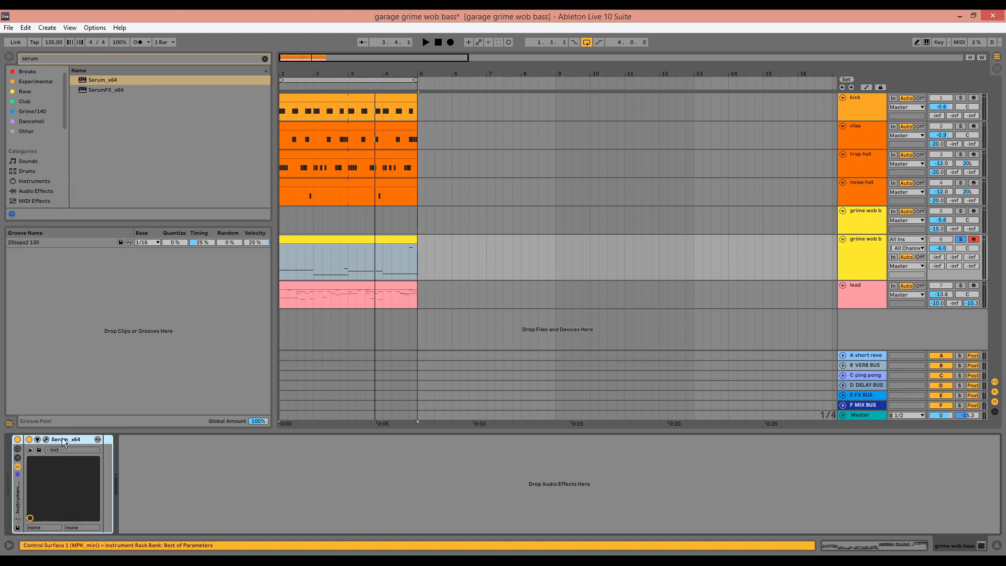
left_click(18, 457)
left_click(44, 465)
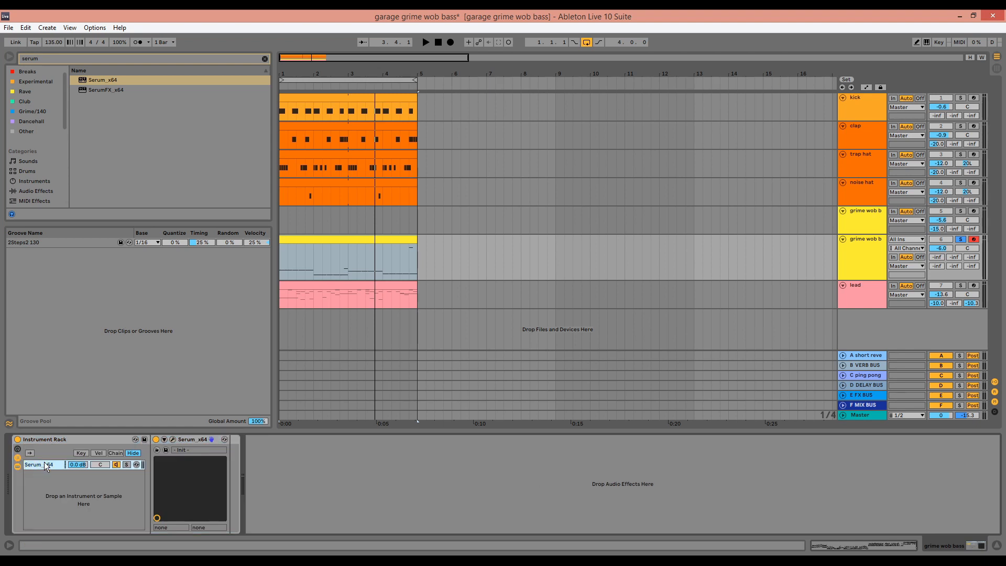
key("ctrl+d")
- Rename the two rack chains as sub and top
key("ctrl+r")
type("su")
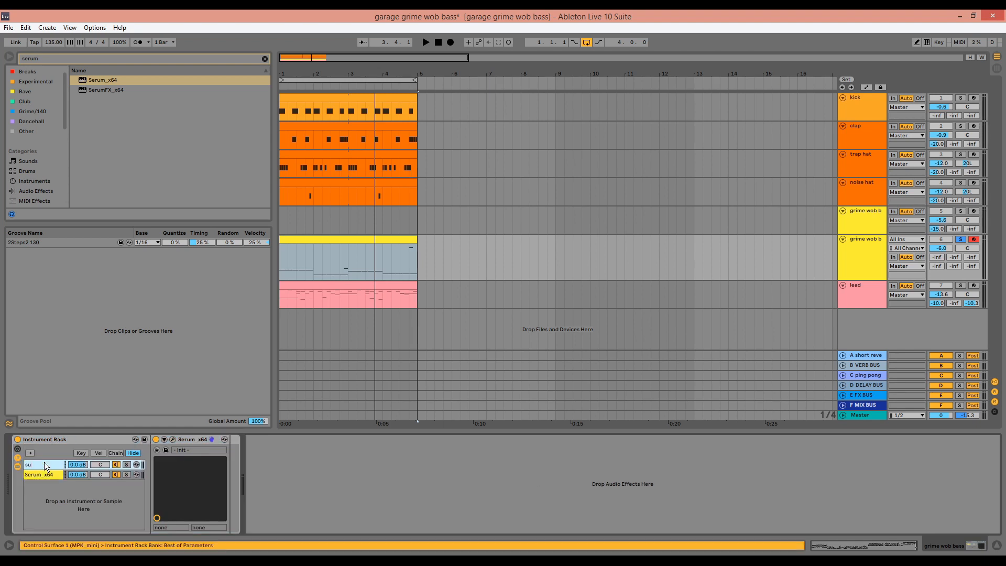
type("b")
left_click(43, 473)
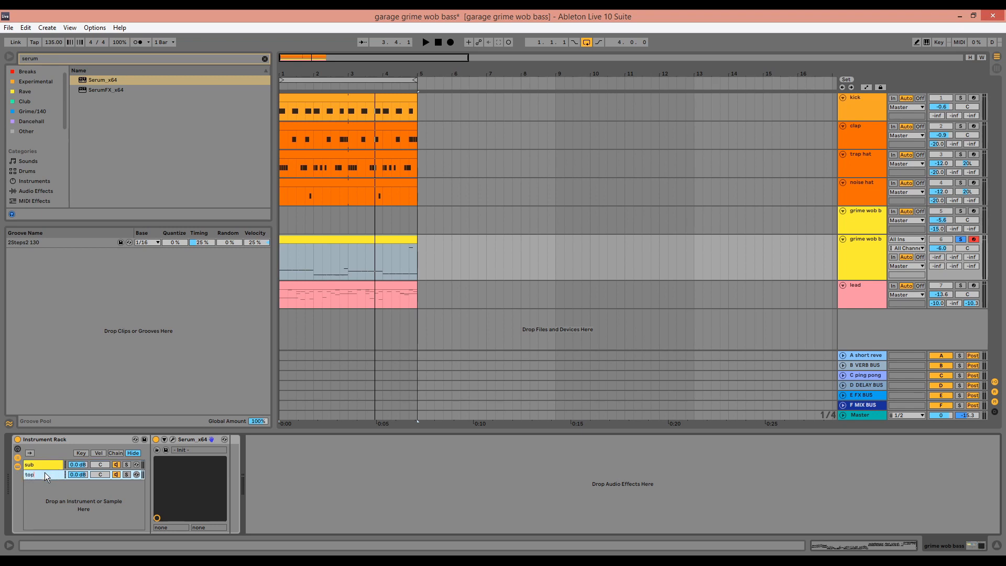
key("Return")
- Add an EQ Three after the Instrument Rack, with its low crossover at 100 Hz and a lowered high crossover
key("ctrl+f")
type("eq th")
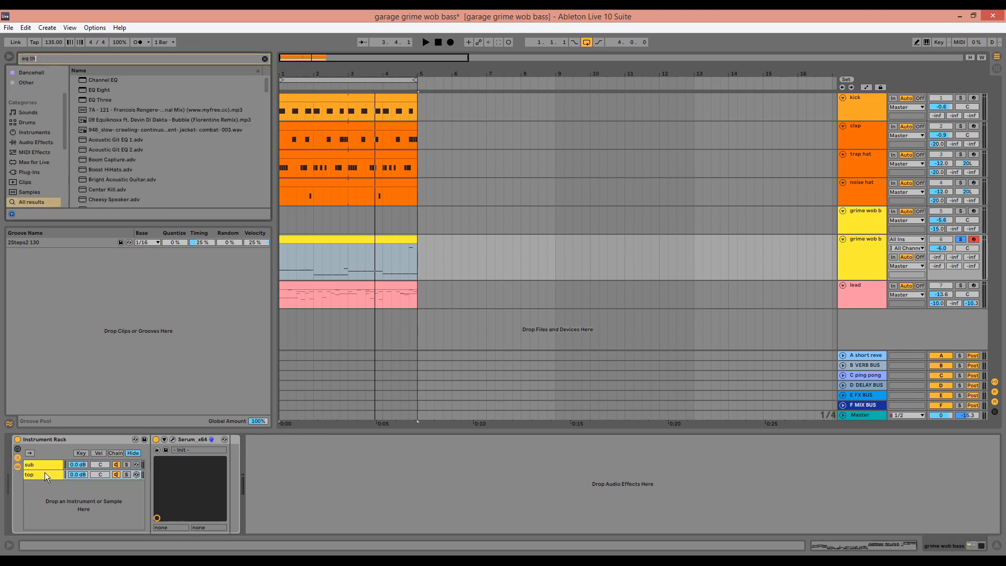
type("ree")
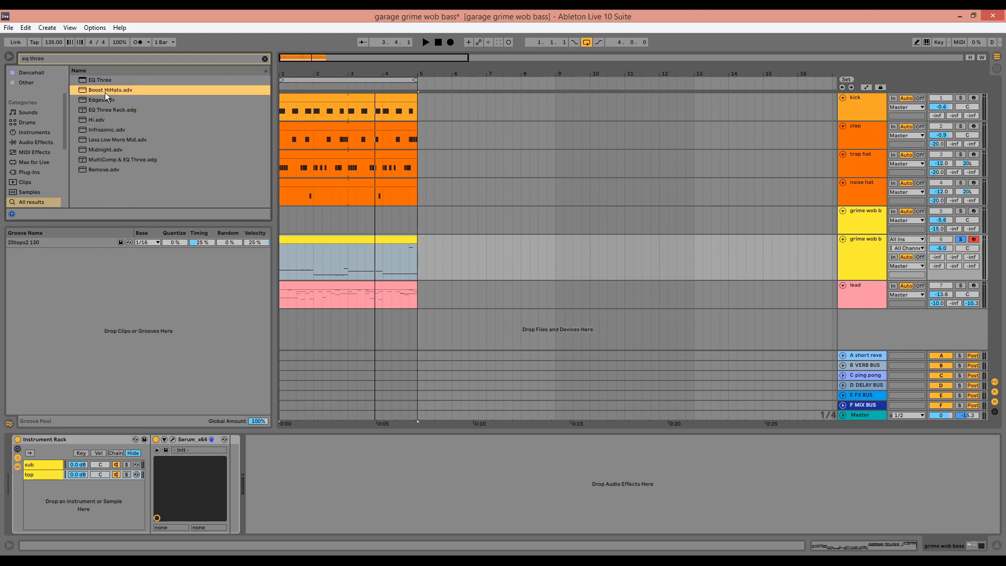
key("Return")
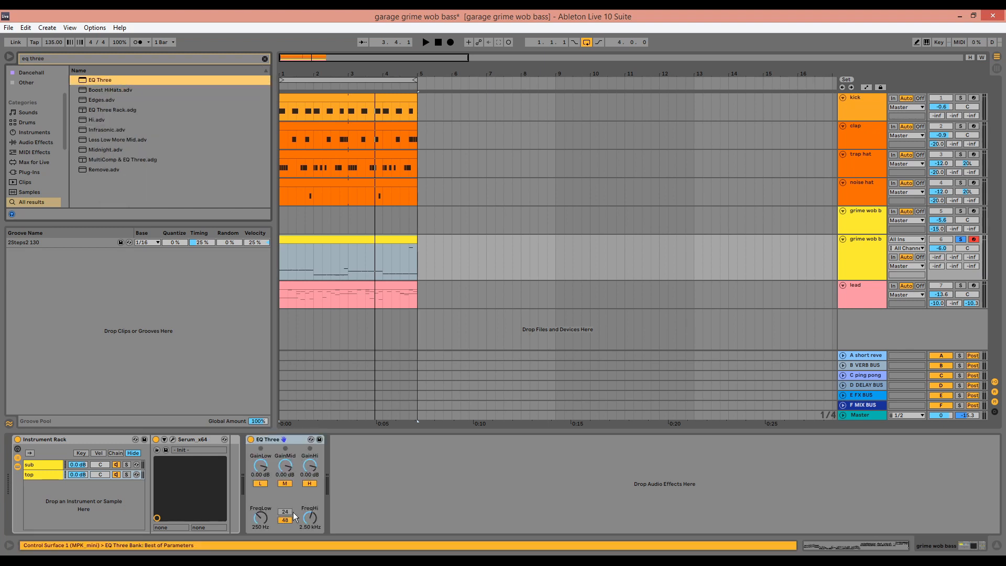
left_click(262, 525)
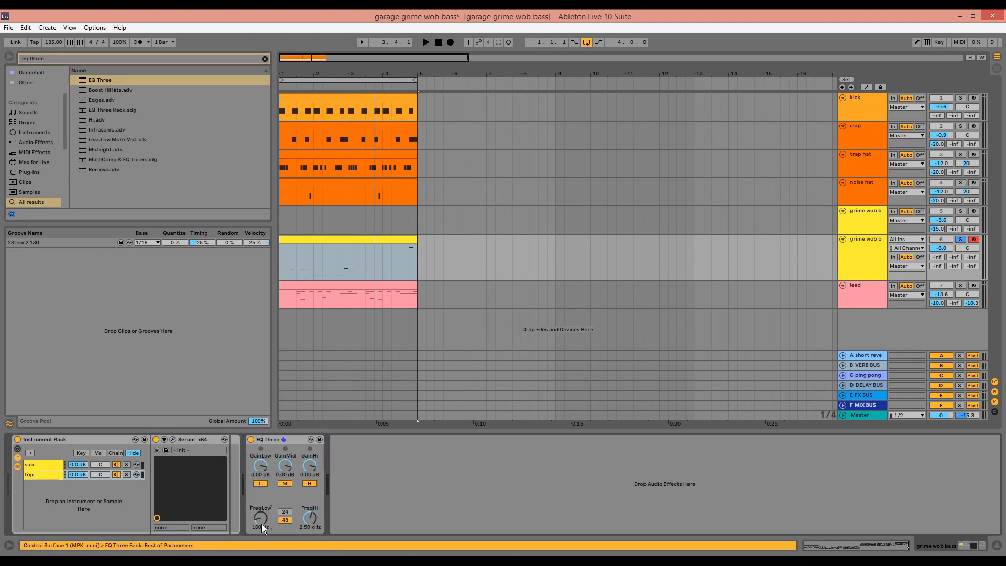
left_click(302, 526)
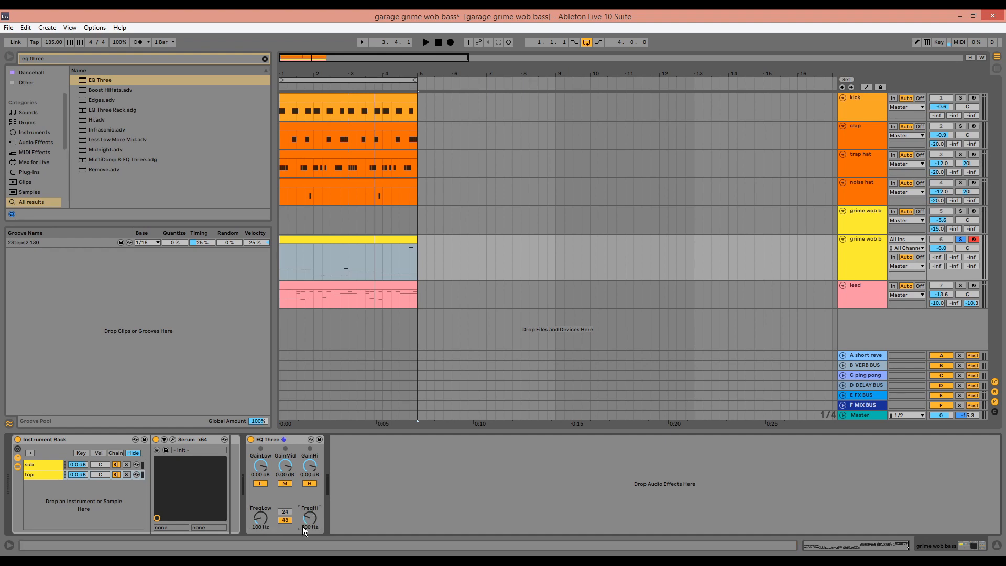
- Place the EQ Three at the end of both the sub and top chains, keeping only the low band active on the sub
left_click(275, 442)
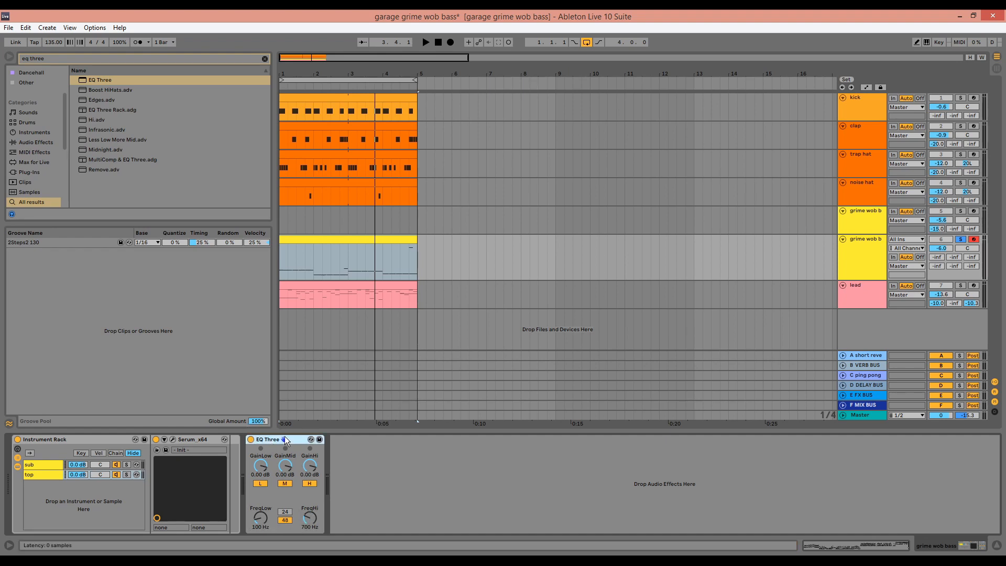
left_click(55, 465)
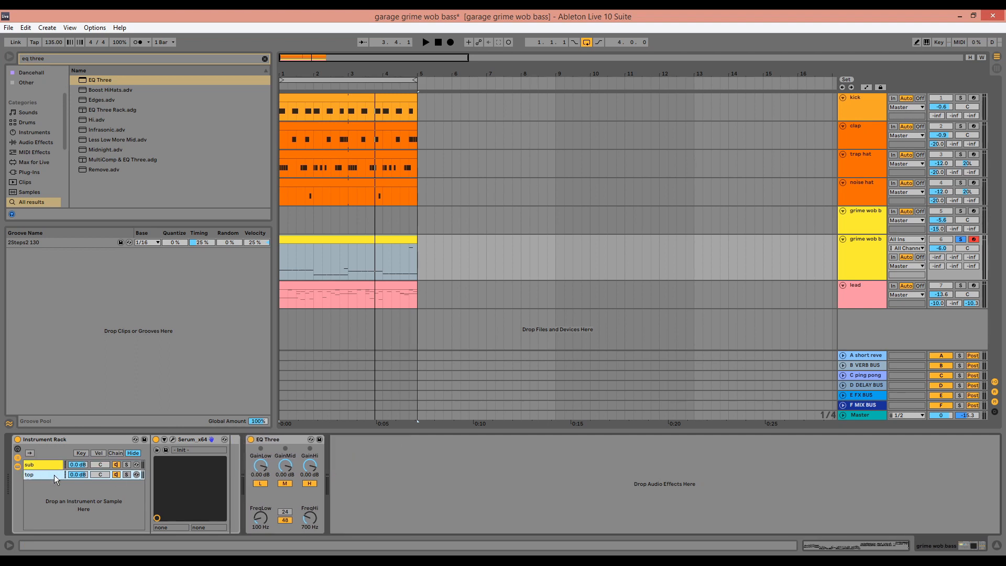
left_click_drag(280, 441, 229, 451)
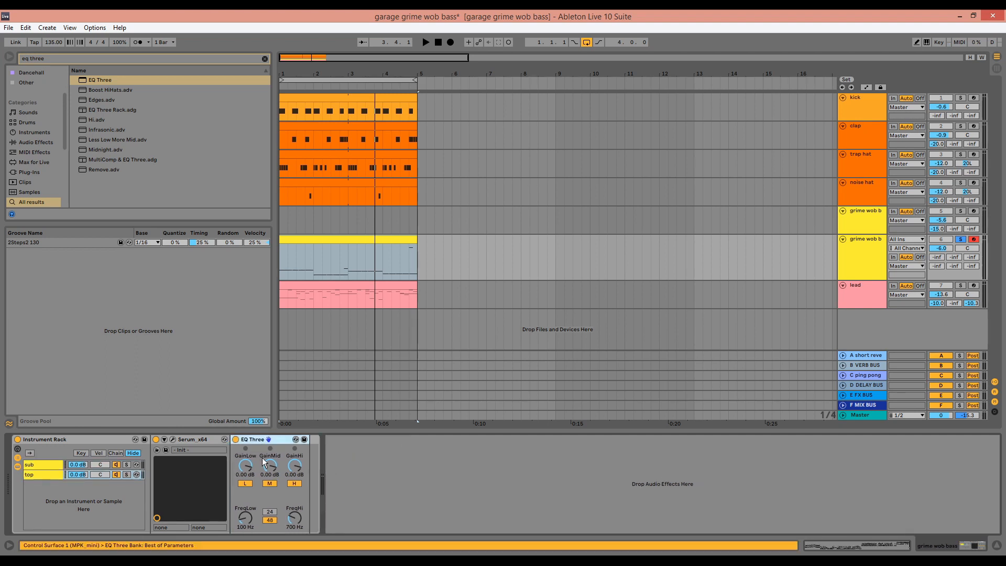
- Group the top layer's EQ Three into an Audio Effect Rack, duplicate its chain, and name the two chains mid and top
key("ctrl+g")
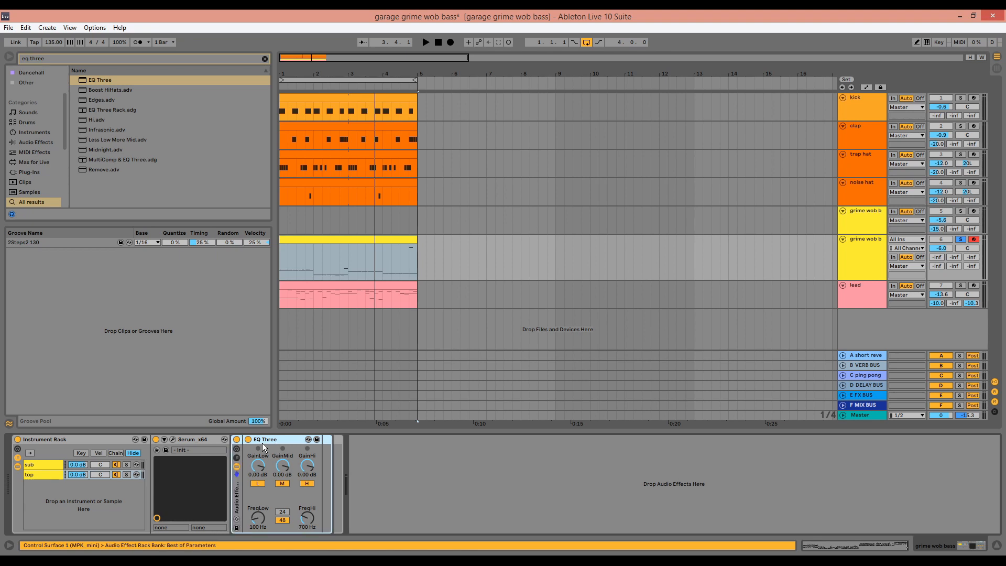
left_click(259, 465)
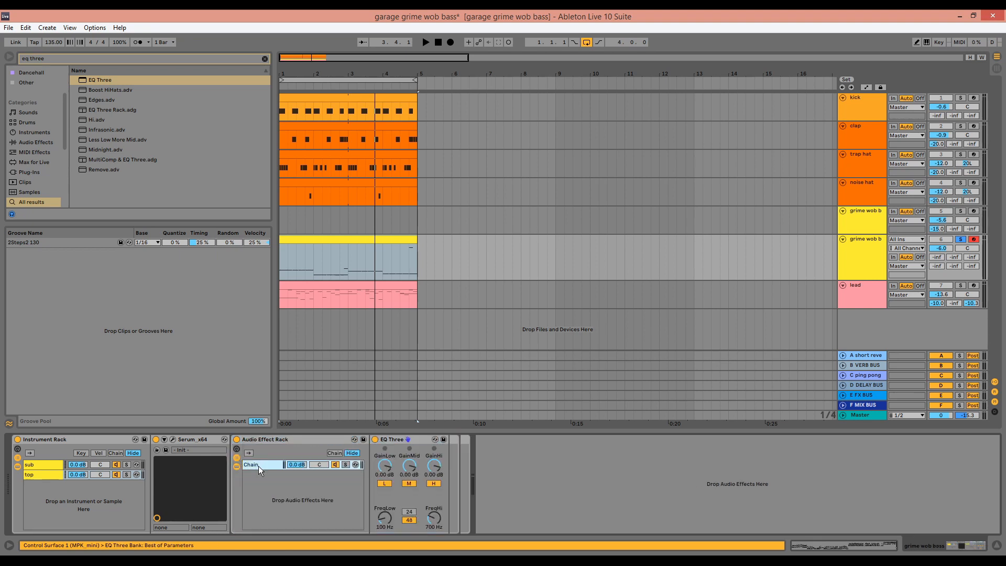
key("ctrl+d")
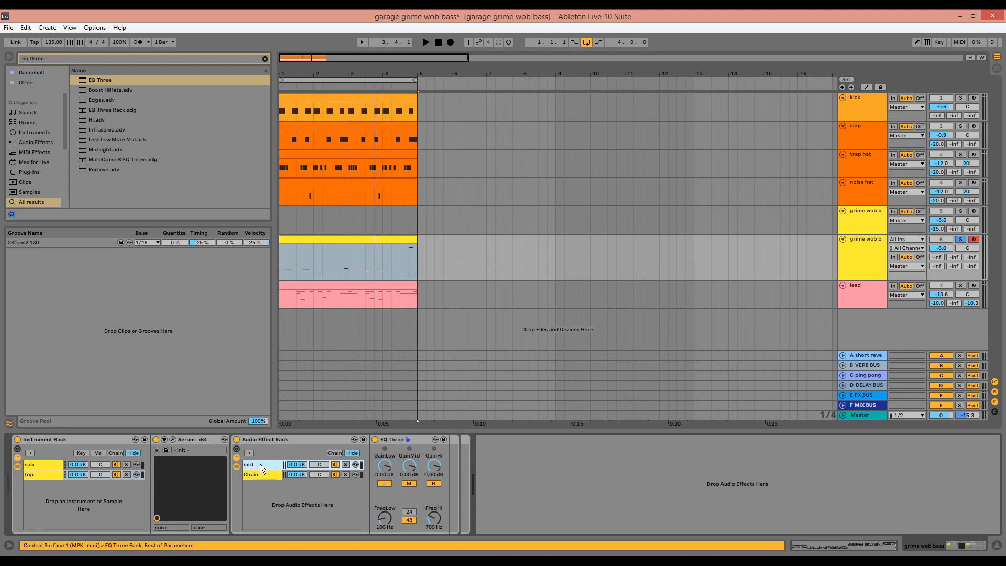
left_click(260, 470)
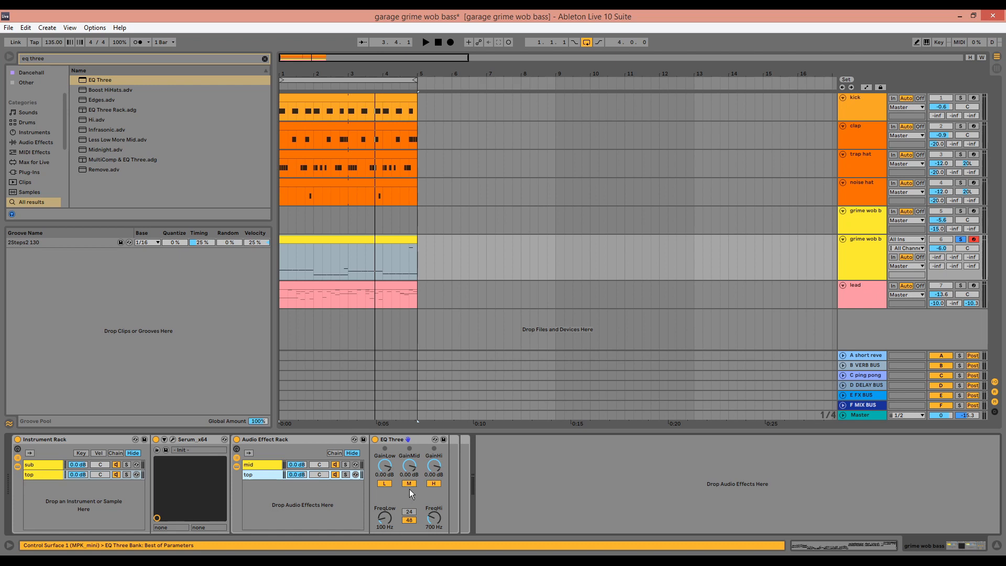
- Turn off the low and high bands of the EQ Three in the mid chain
left_click(254, 464)
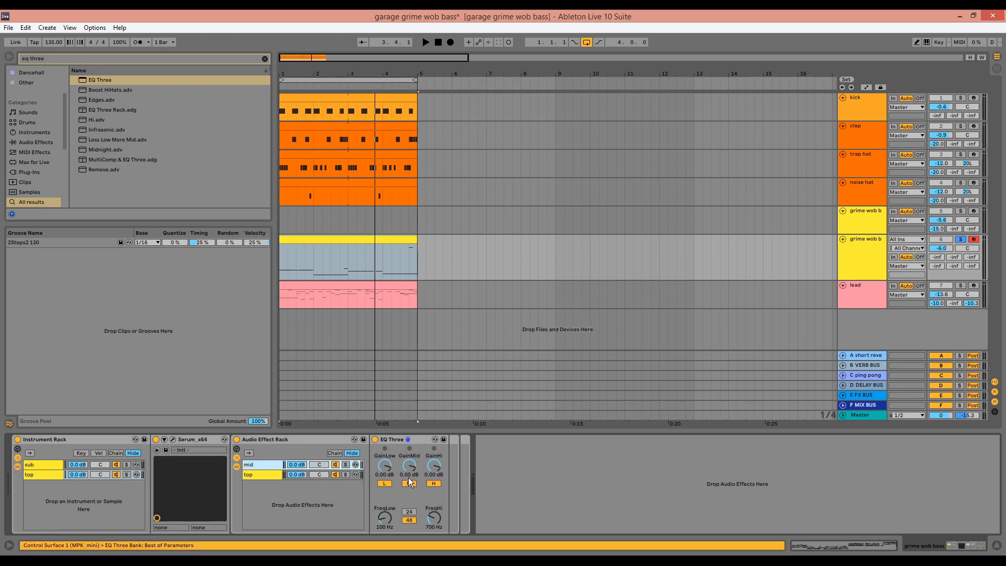
left_click(386, 481)
left_click(434, 483)
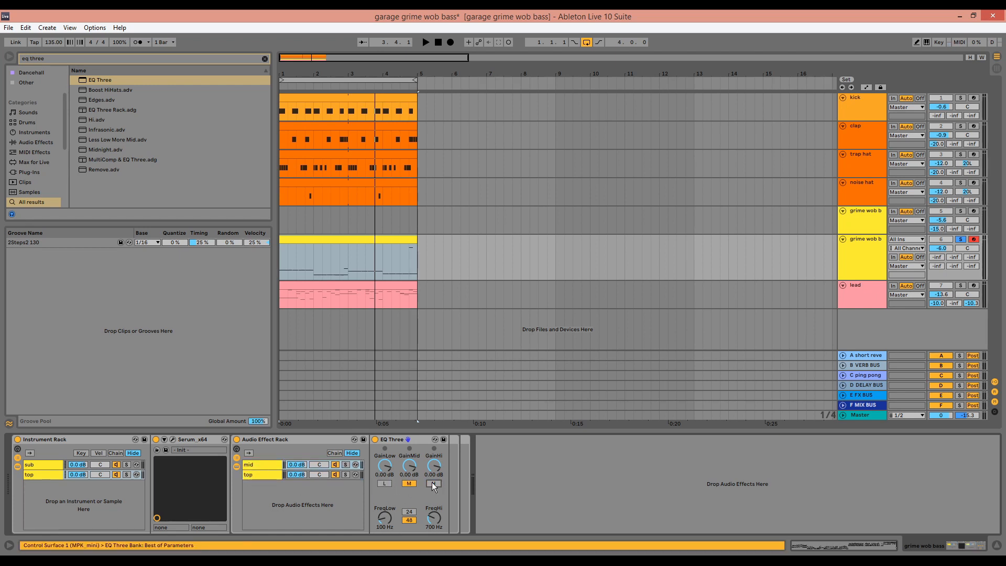
- In the sub chain's Serum, turn off oscillator A and enable the sub oscillator at octave -2
left_click(52, 465)
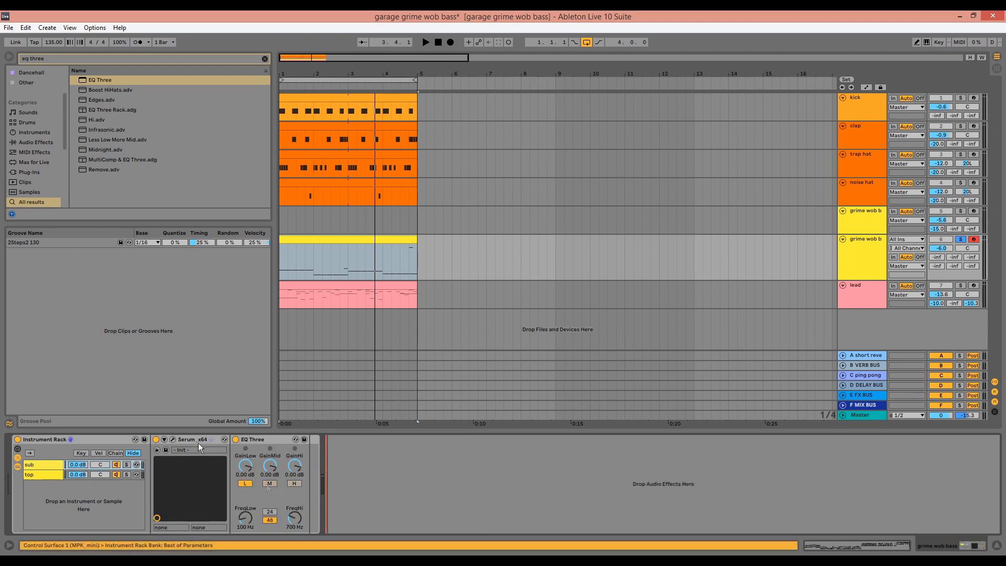
left_click(176, 438)
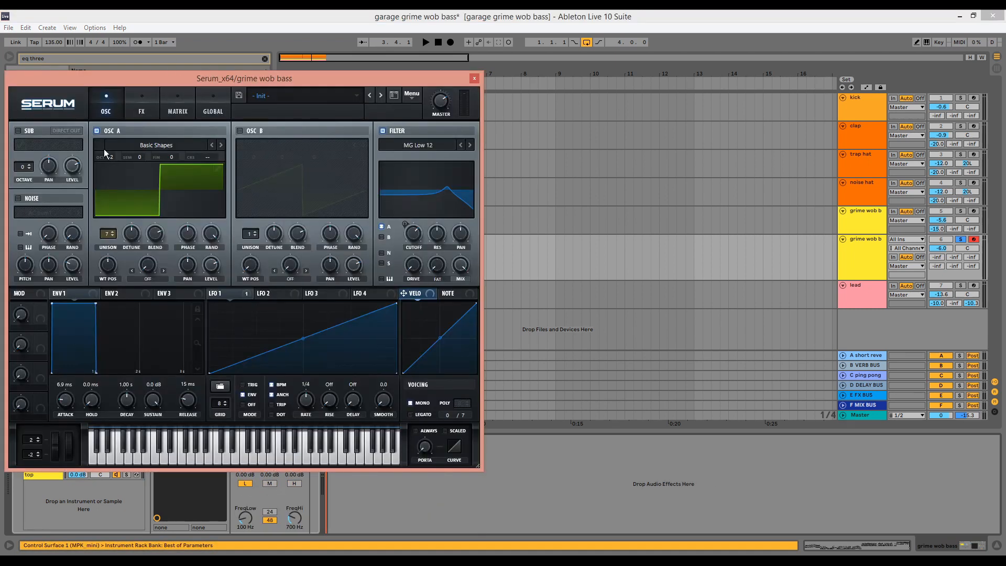
left_click(97, 131)
left_click(32, 168)
left_click(33, 168)
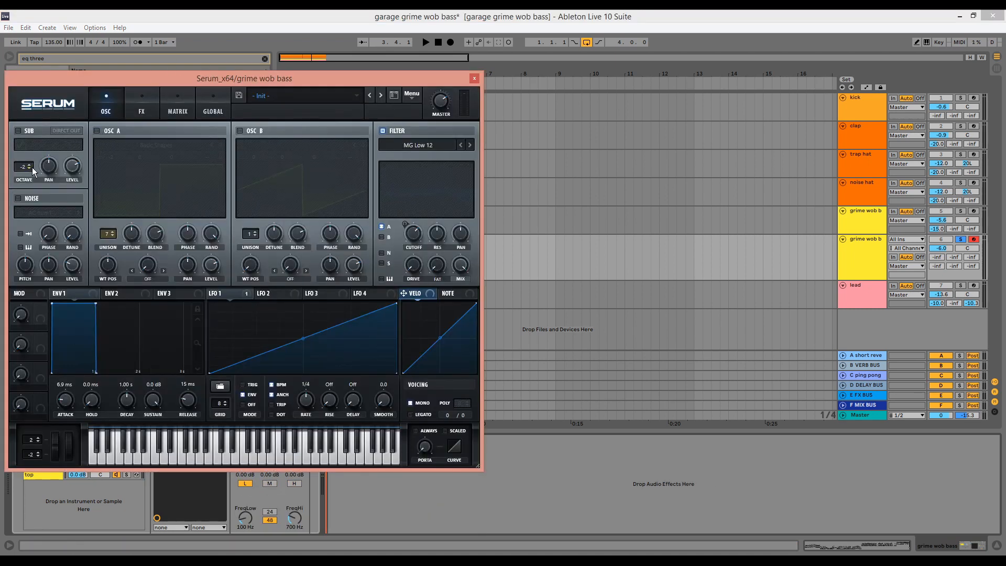
left_click(21, 131)
left_click_drag(268, 70, 464, 54)
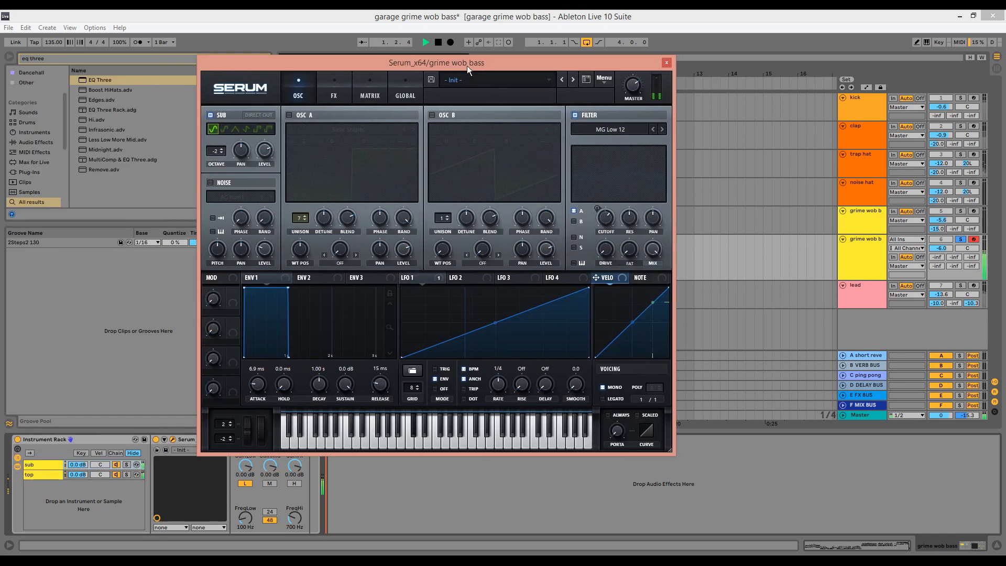
- Solo the sub chain and add a Compressor between its Serum and EQ Three
left_click(127, 465)
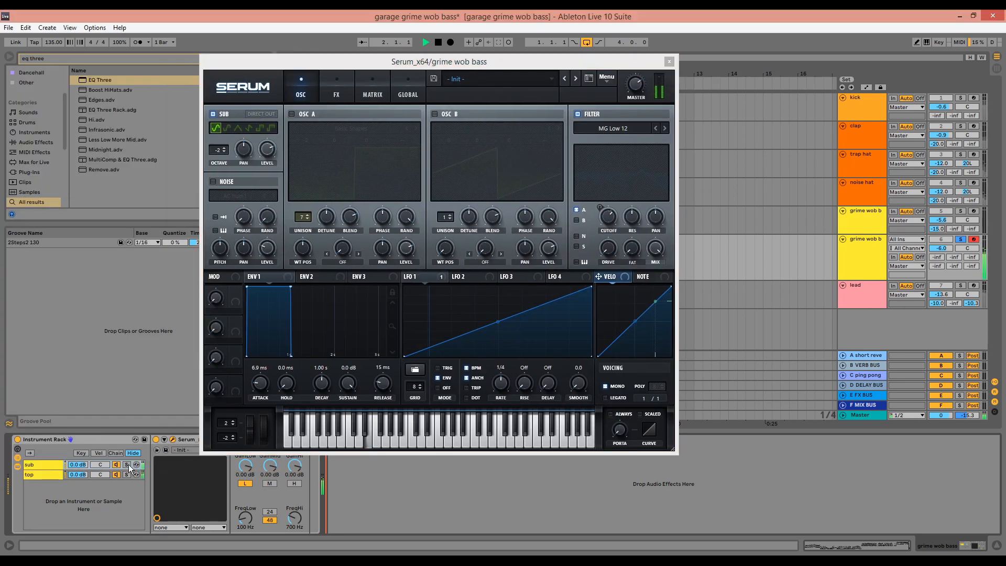
left_click(670, 65)
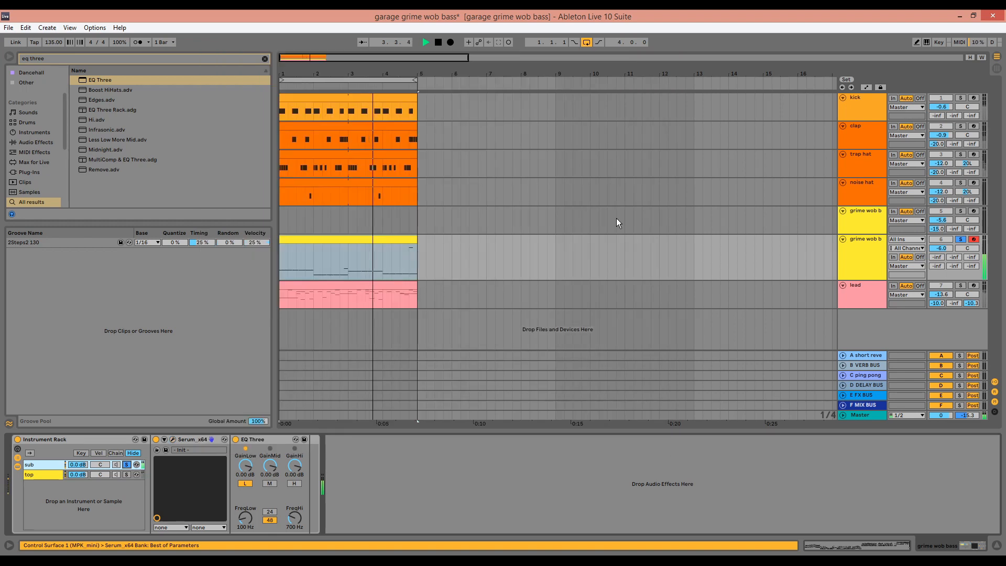
type("co")
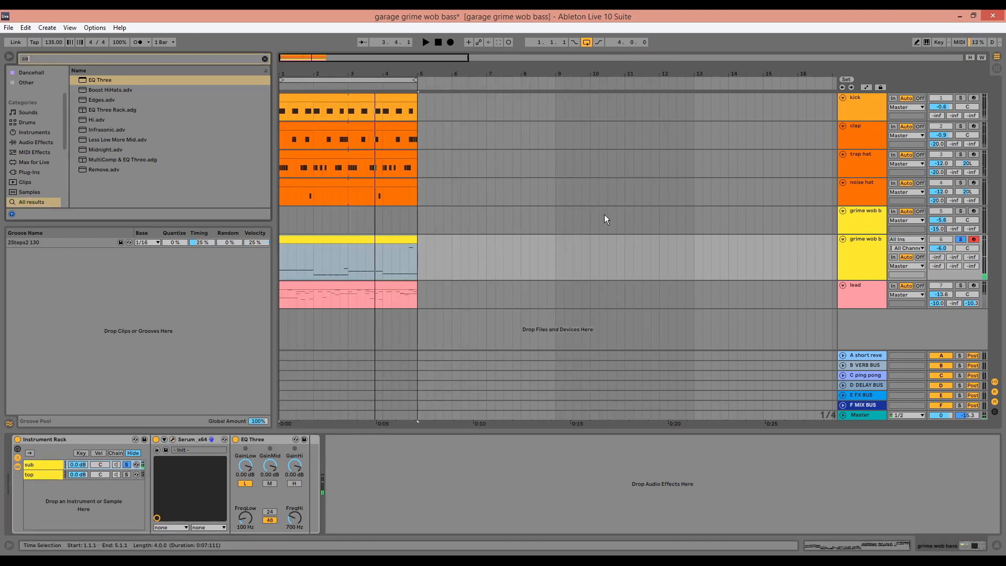
type("mpre")
left_click_drag(105, 80, 278, 494)
- Turn off the Compressor's makeup and set threshold -22.6 dB, ratio 3.07:1 and output gain 3.63 dB while auditioning the sub
key("space")
left_click(341, 451)
left_click_drag(244, 459, 244, 448)
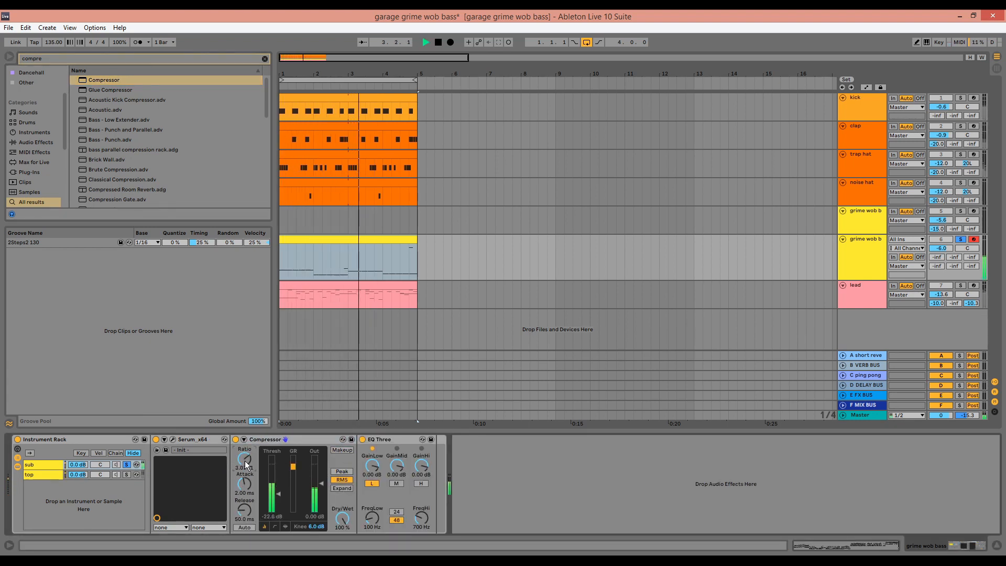
left_click_drag(319, 479, 319, 471)
key("space")
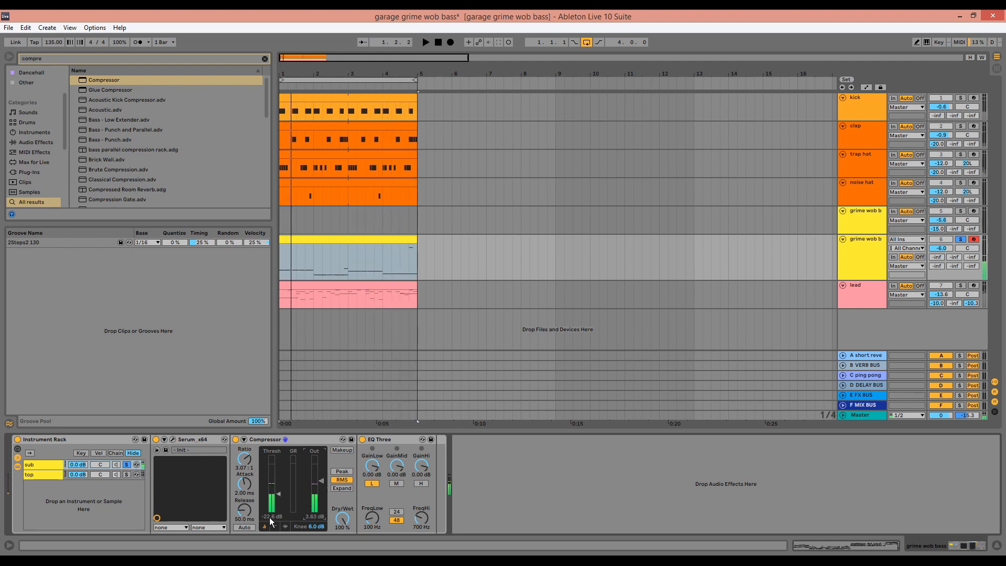
- Enable the Compressor's automatic release, audition the sub, and unsolo the sub chain
left_click(246, 526)
key("space")
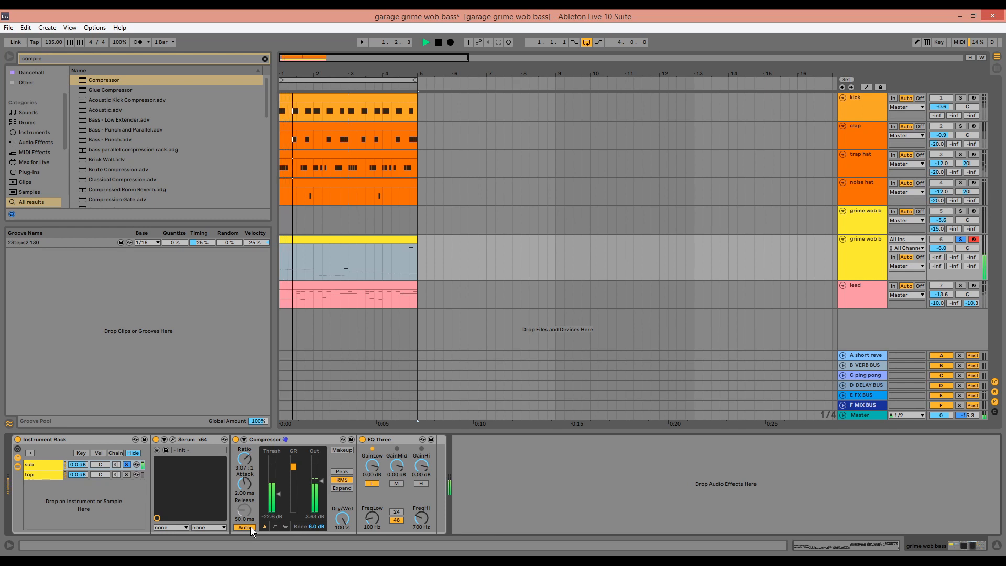
key("space")
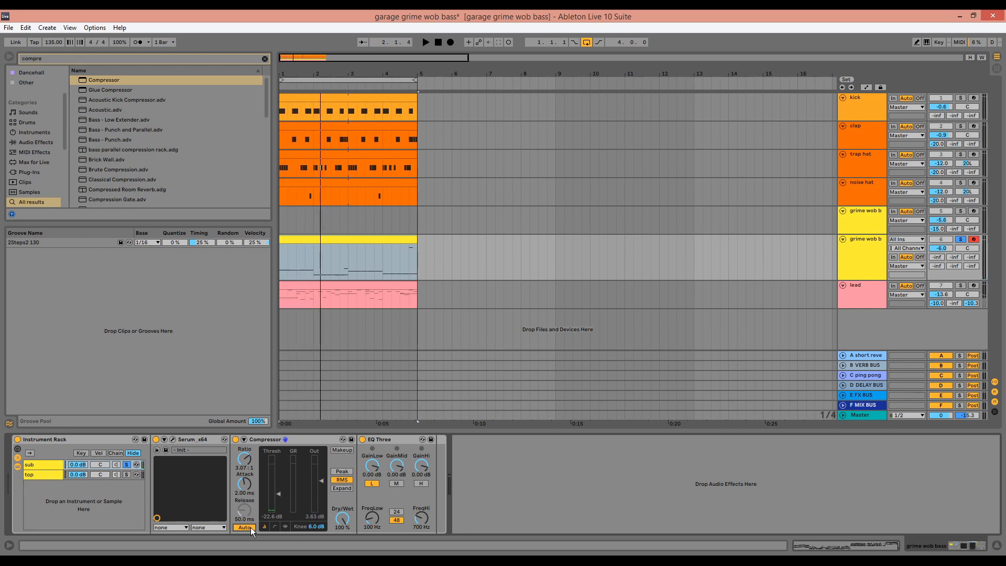
left_click(128, 464)
- Save the set and add an Overdrive before the EQ Three in the top layer's mid chain
left_click(56, 474)
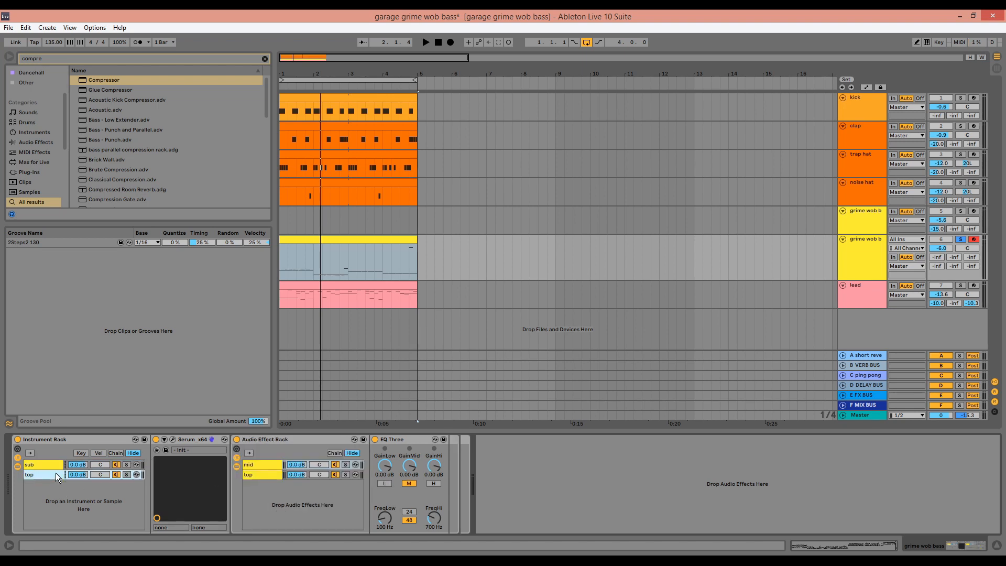
key("ctrl+s")
key("ctrl+f")
type("overdri")
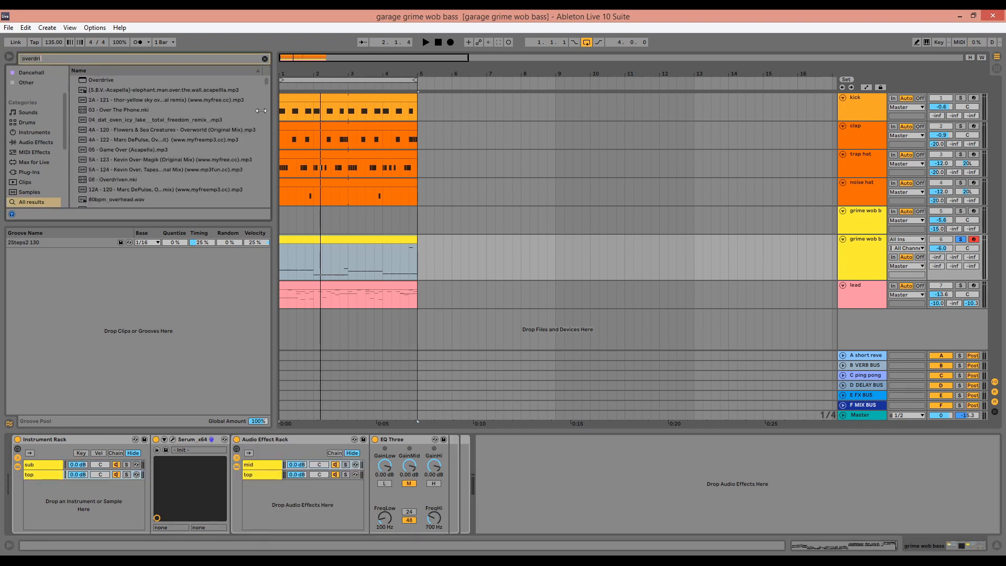
left_click_drag(105, 82, 387, 468)
- Set the mid chain's Overdrive to 42% drive, 1.10 kHz filter frequency and 3.69 bandwidth, auditioning it in playback and solo
key("space")
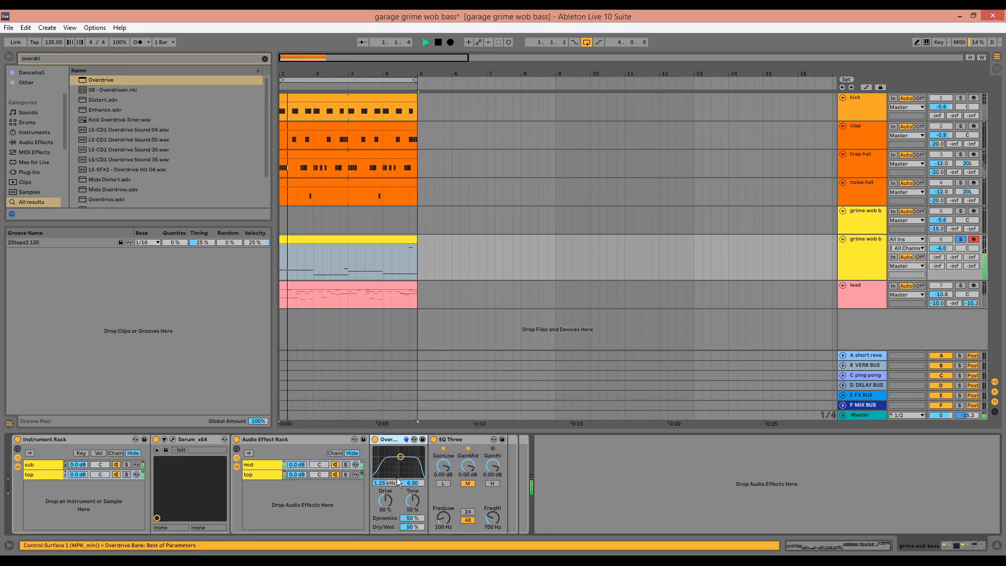
left_click_drag(384, 500, 384, 508)
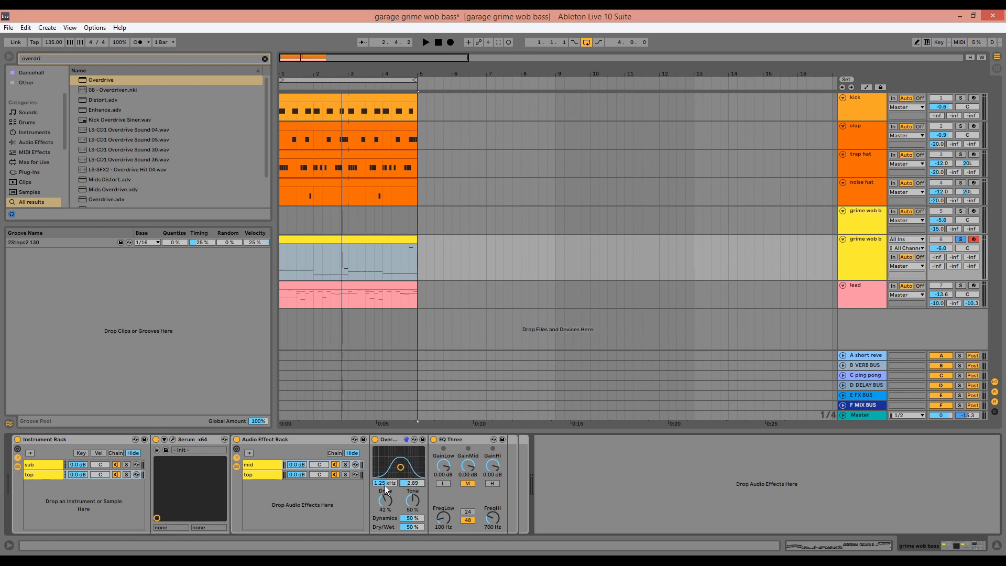
left_click_drag(384, 483, 417, 483)
key("space")
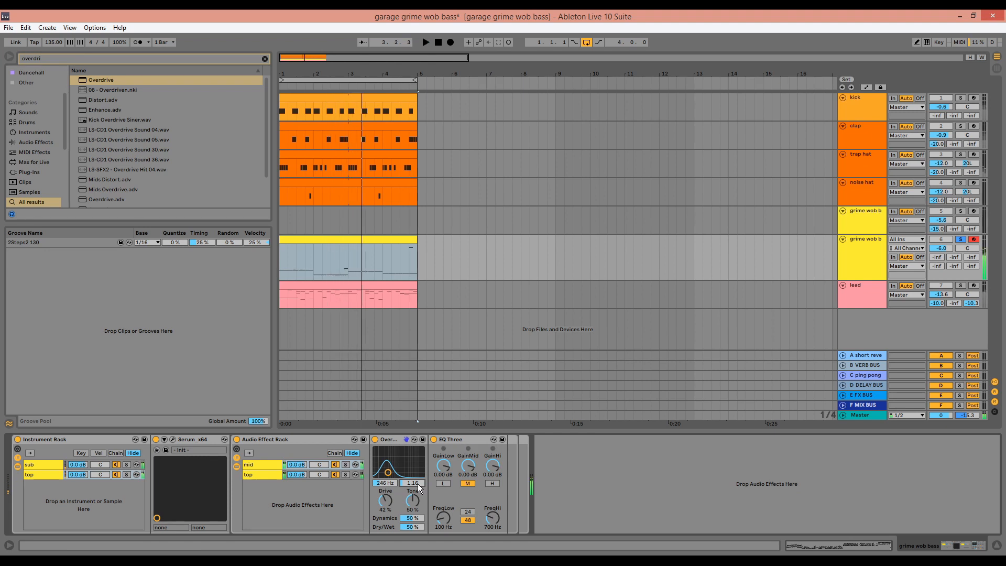
left_click_drag(417, 483, 388, 488)
key("space")
left_click(346, 464)
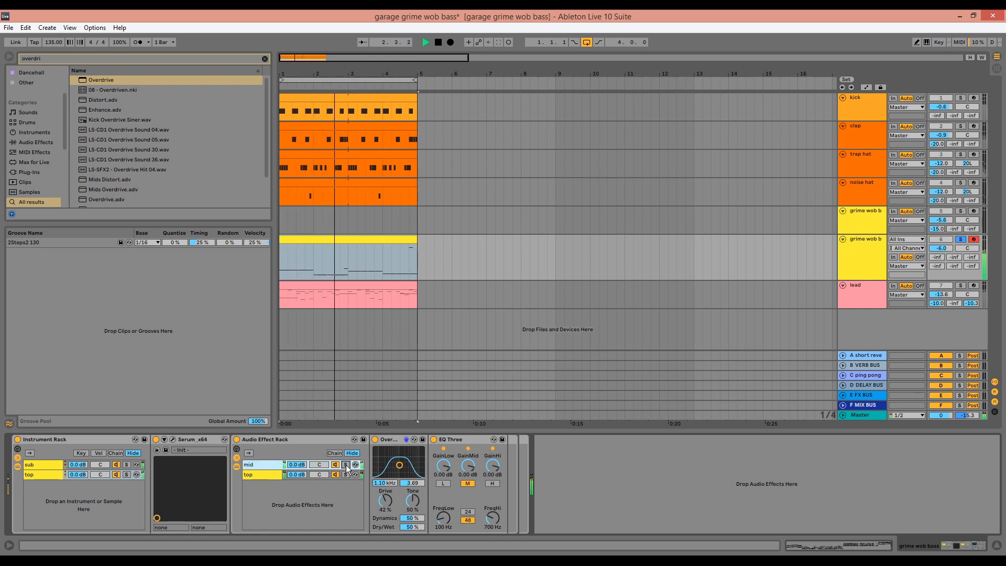
left_click(345, 464)
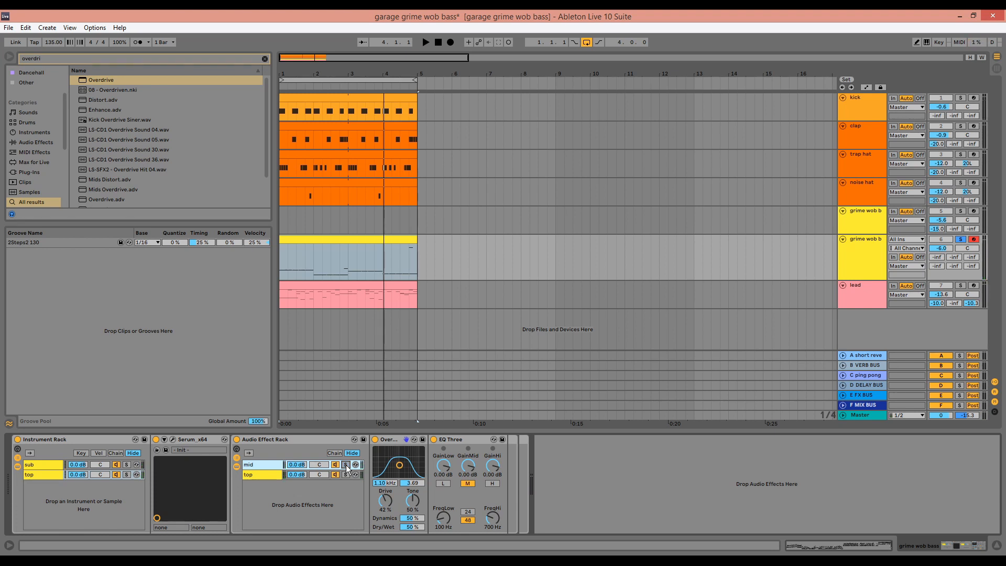
- Add an Overdrive to the effect rack's top chain and set the mid chain's Overdrive dry/wet to 40%
left_click(250, 473)
left_click_drag(103, 85, 389, 506)
key("space")
left_click(272, 464)
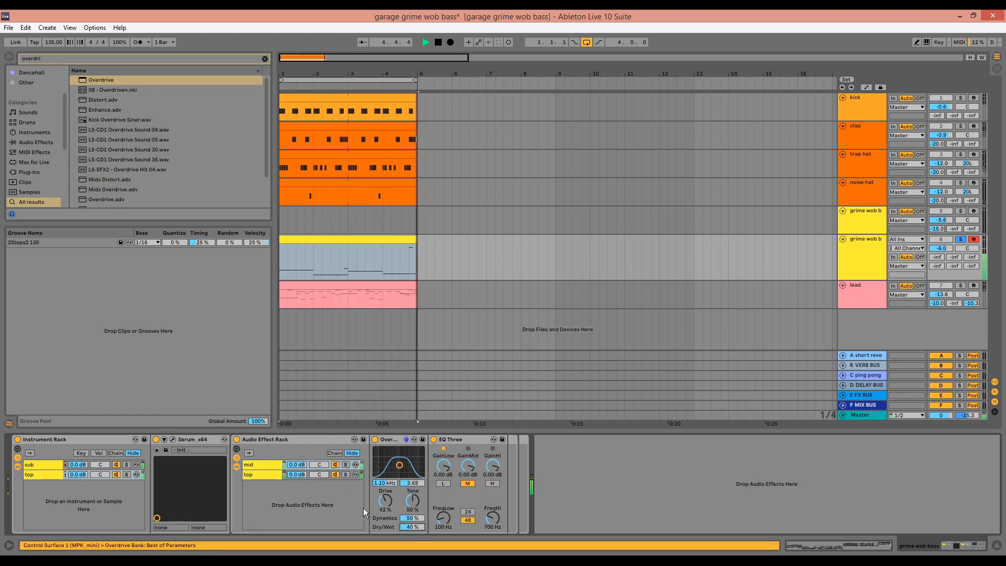
left_click(271, 474)
left_click(263, 465)
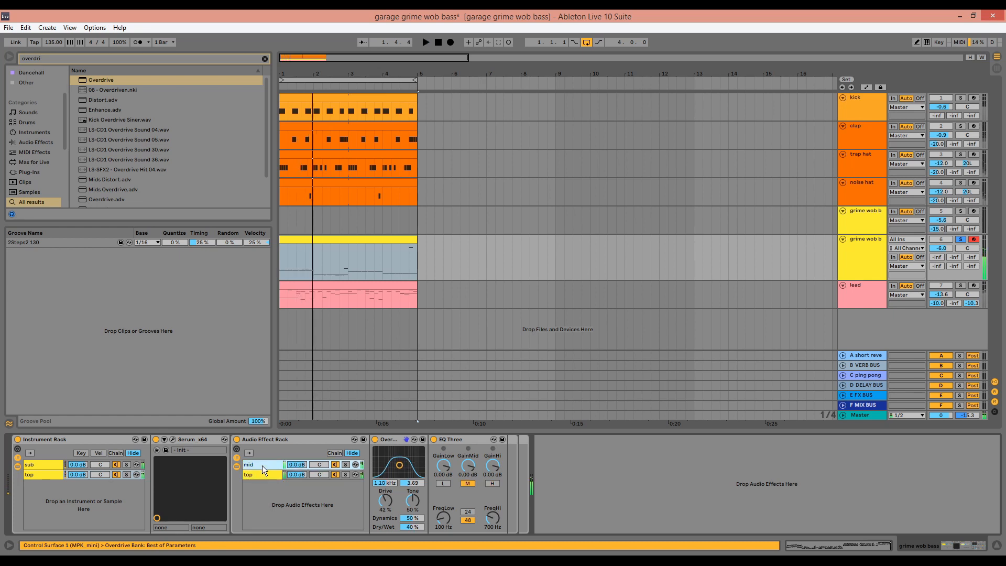
- Find the Utility preset Mono.adv, insert it between the mid chain's Overdrive and EQ Three, and audition the bass
key("ctrl+f")
type("mono")
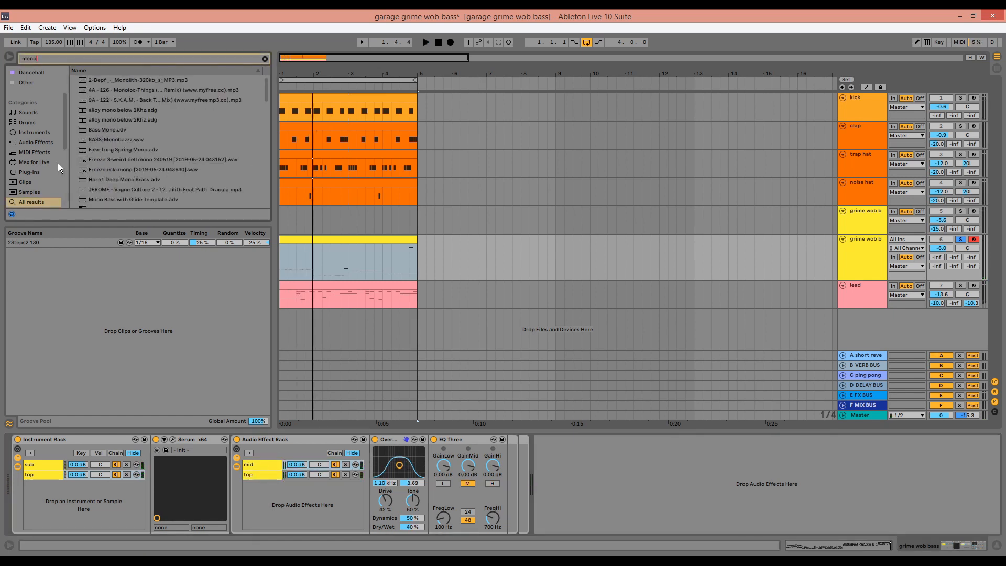
left_click(42, 142)
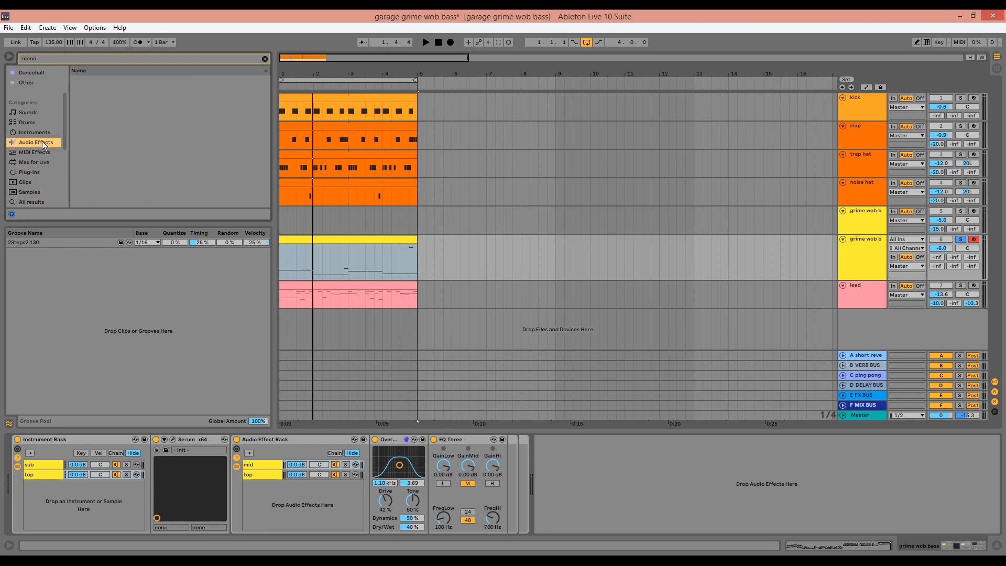
left_click(75, 80)
left_click_drag(98, 89, 429, 468)
key("space")
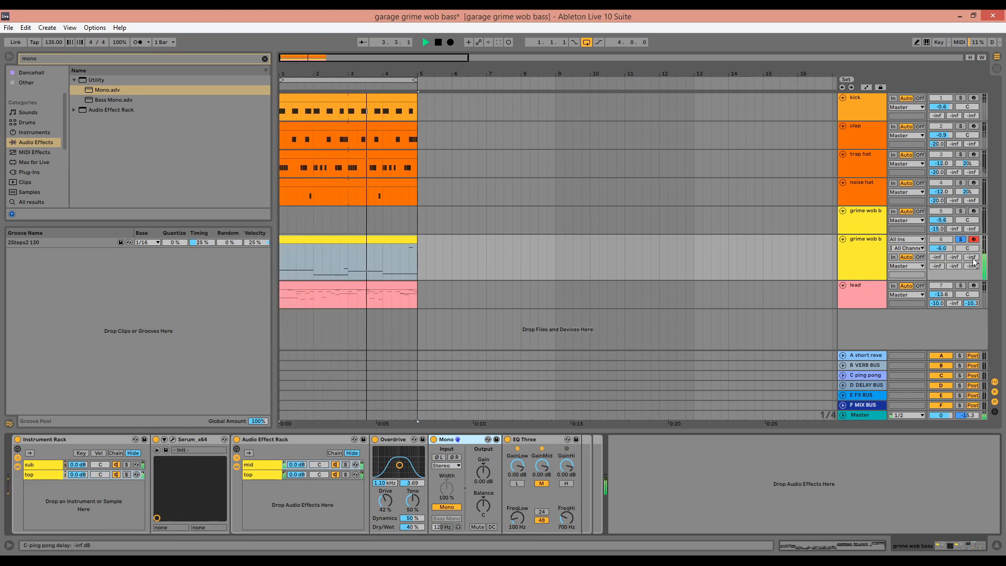
- Unsolo the wobble bass track and play it together with the drums and lead
key("space")
left_click(962, 240)
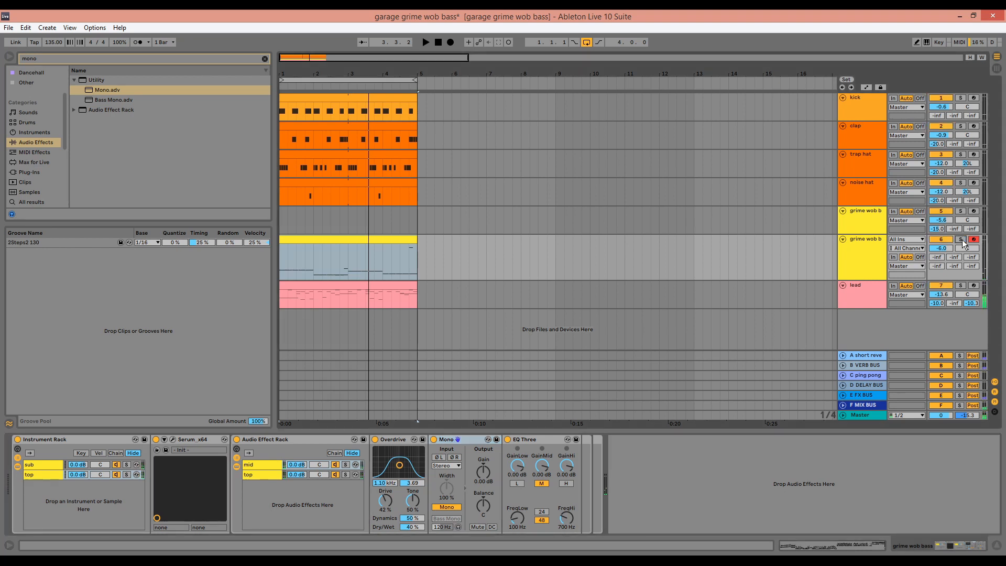
key("space")
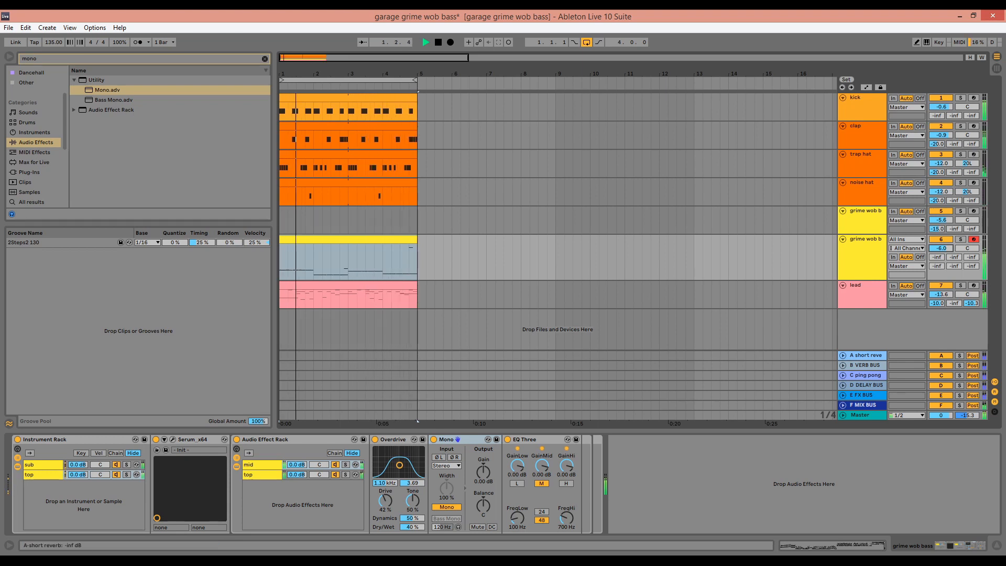
- Delete the empty older grime wob bass track and set the remaining bass track's short reverb send to -20.0 dB
left_click_drag(941, 261, 942, 247)
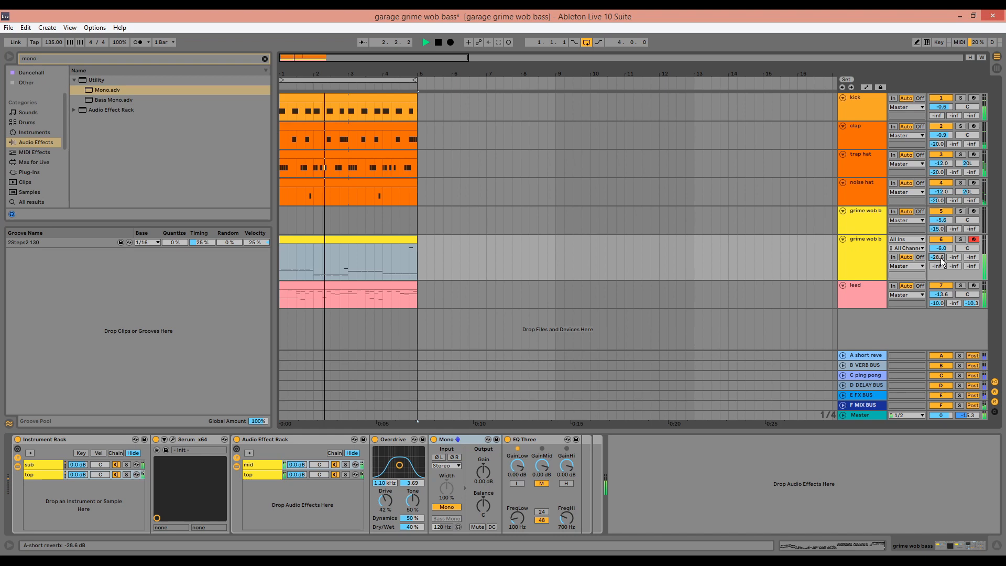
left_click(874, 221)
key("Delete")
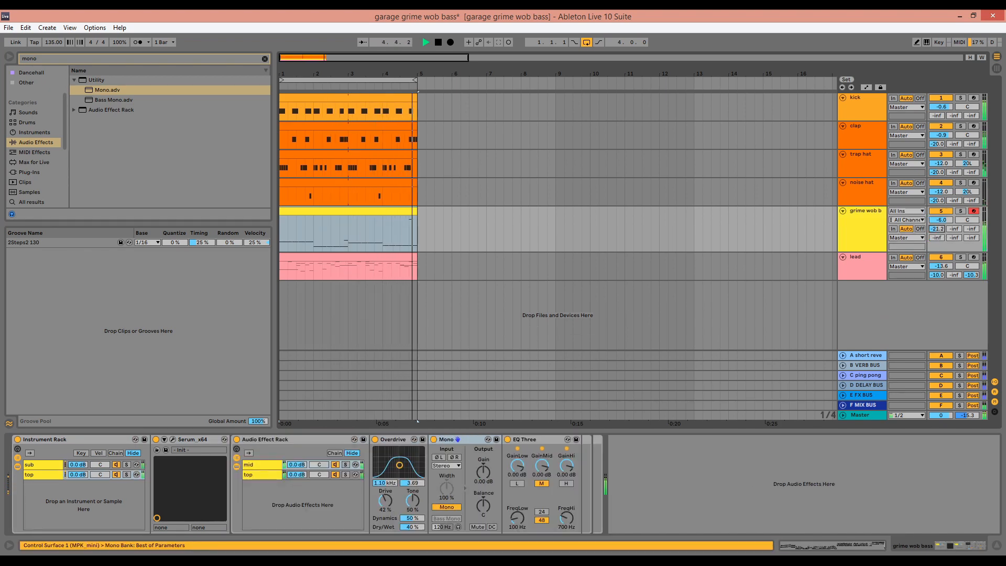
mouse_move(944, 233)
left_mouse_down()
mouse_move(945, 222)
mouse_move(937, 228)
left_mouse_up()
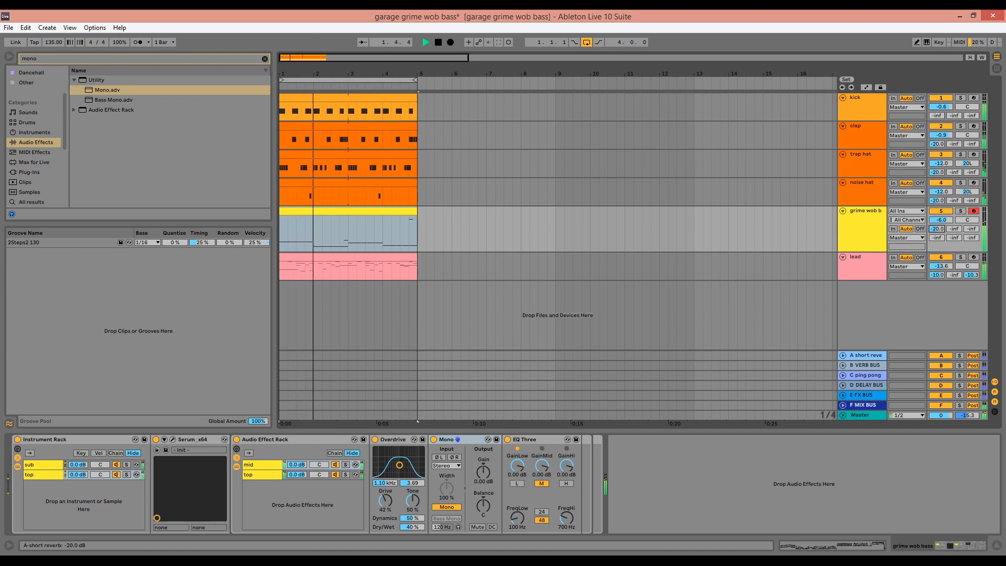